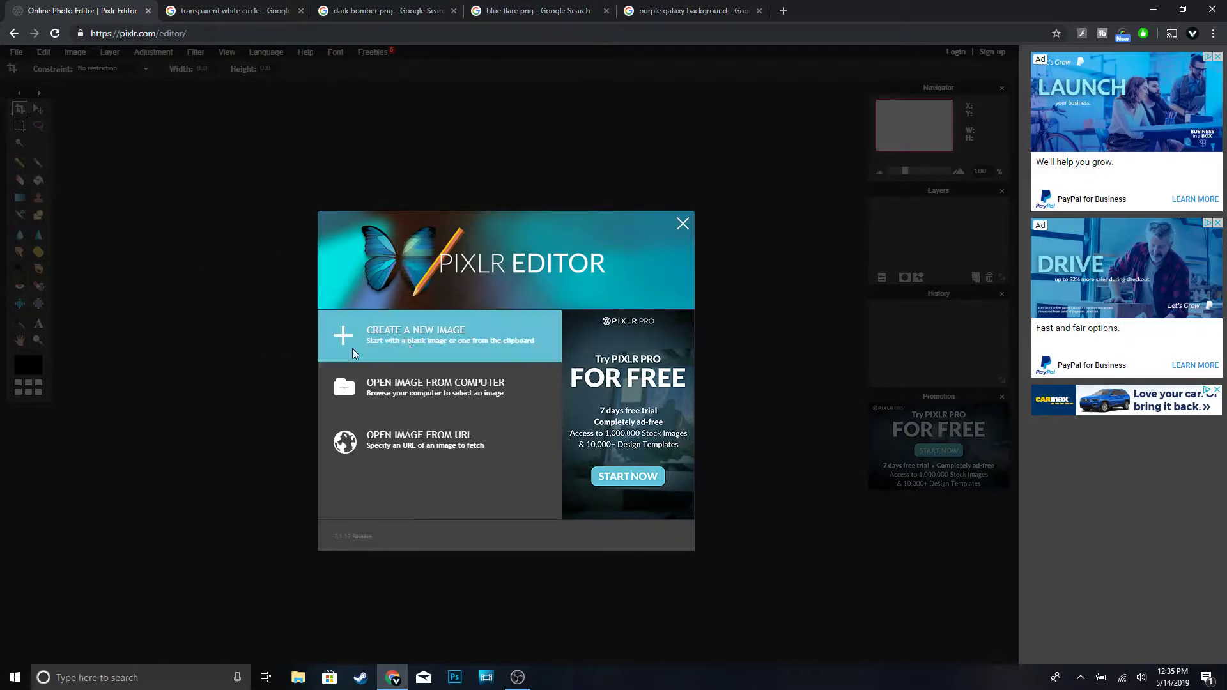
Create a new image with height set to 800 and a transparent background, giving an 800 × 800 px canvas
left_click(411, 341)
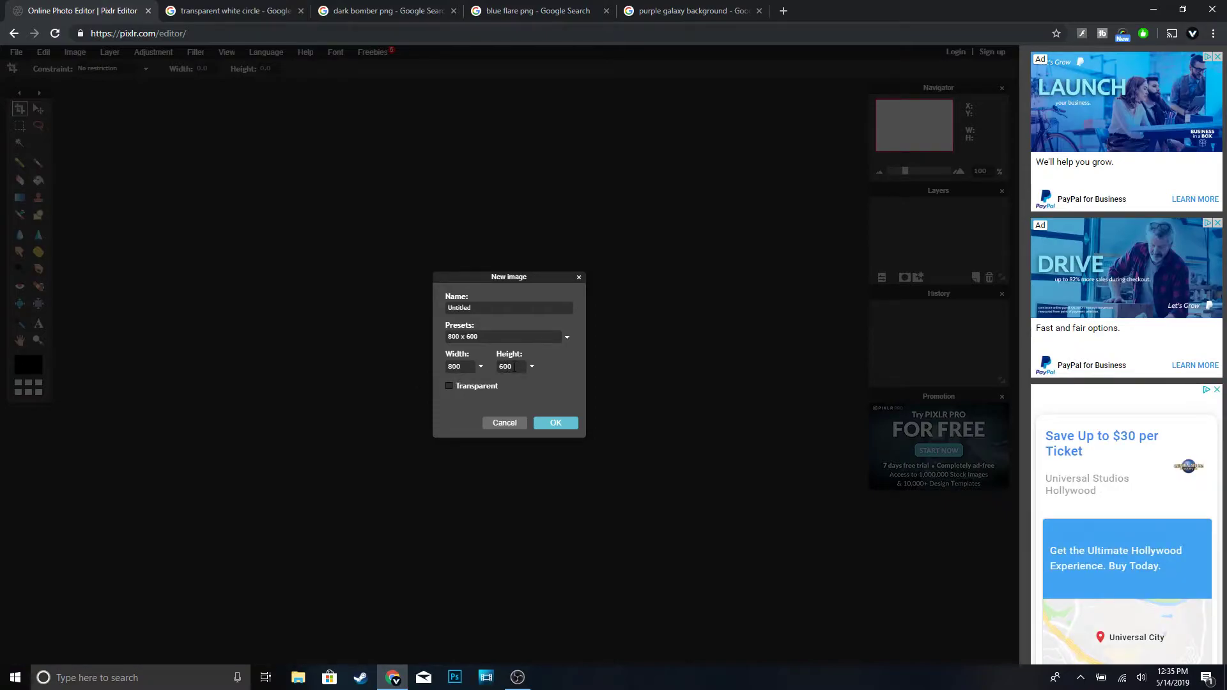
type("80")
left_click(556, 424)
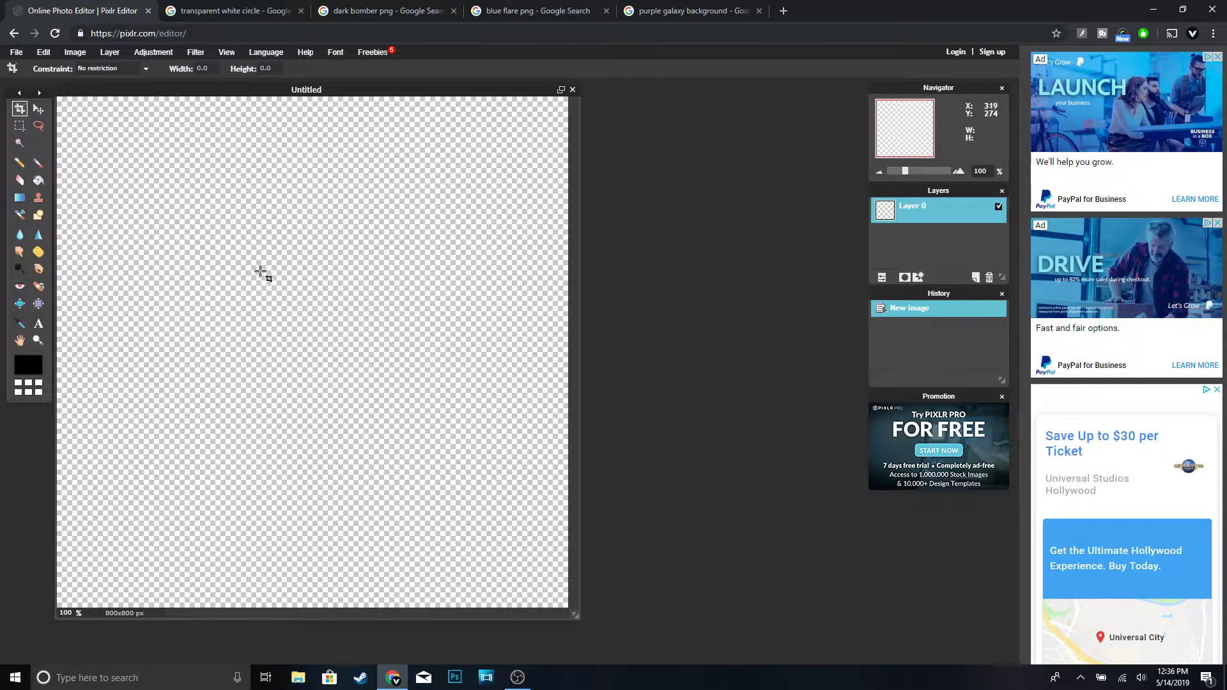
left_click(657, 13)
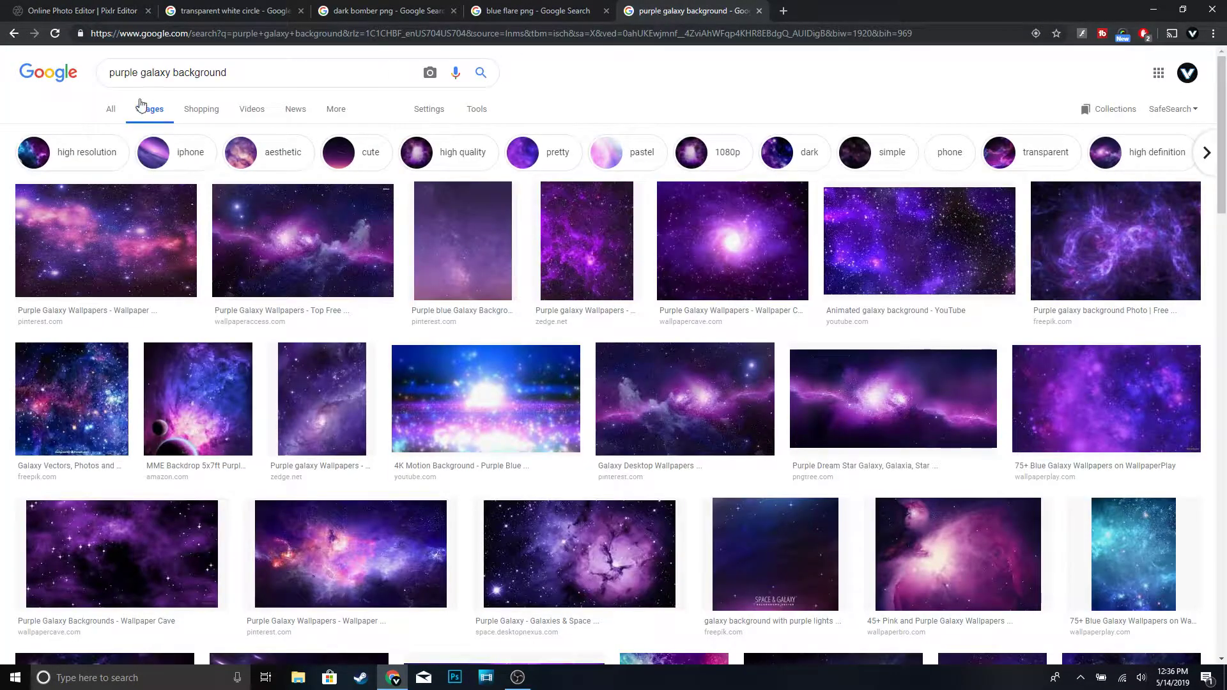
scroll(345, 322, "down", 7)
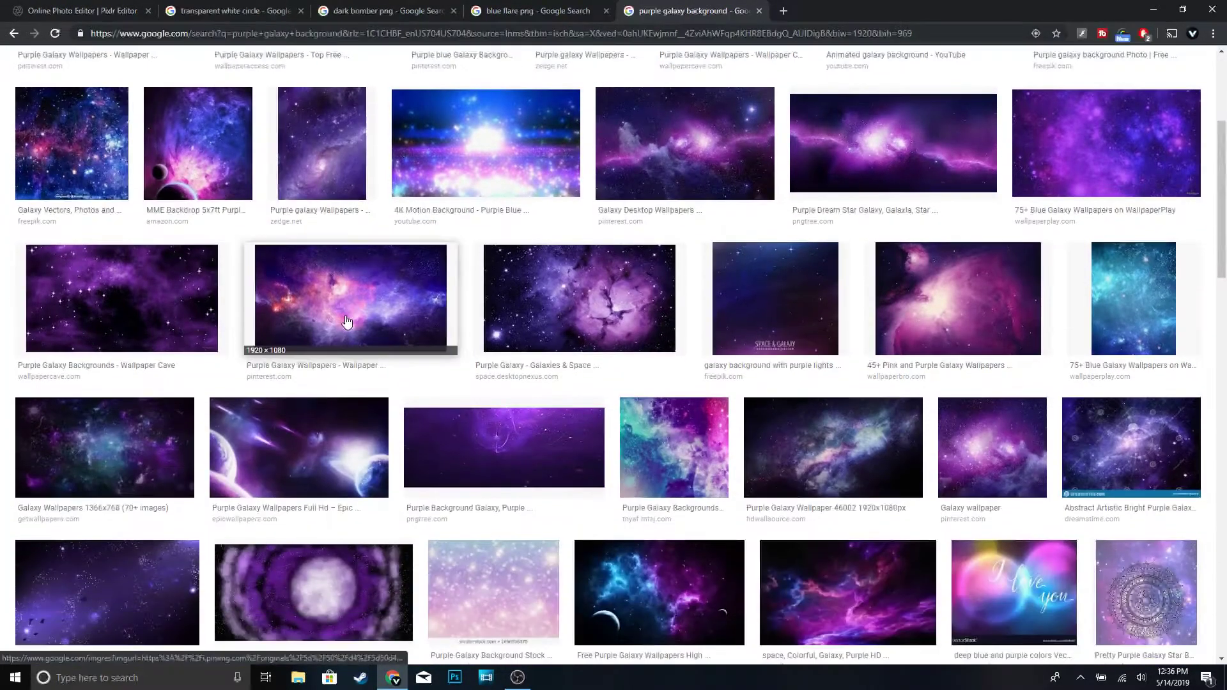
scroll(345, 321, "up", 5)
scroll(345, 321, "up", 2)
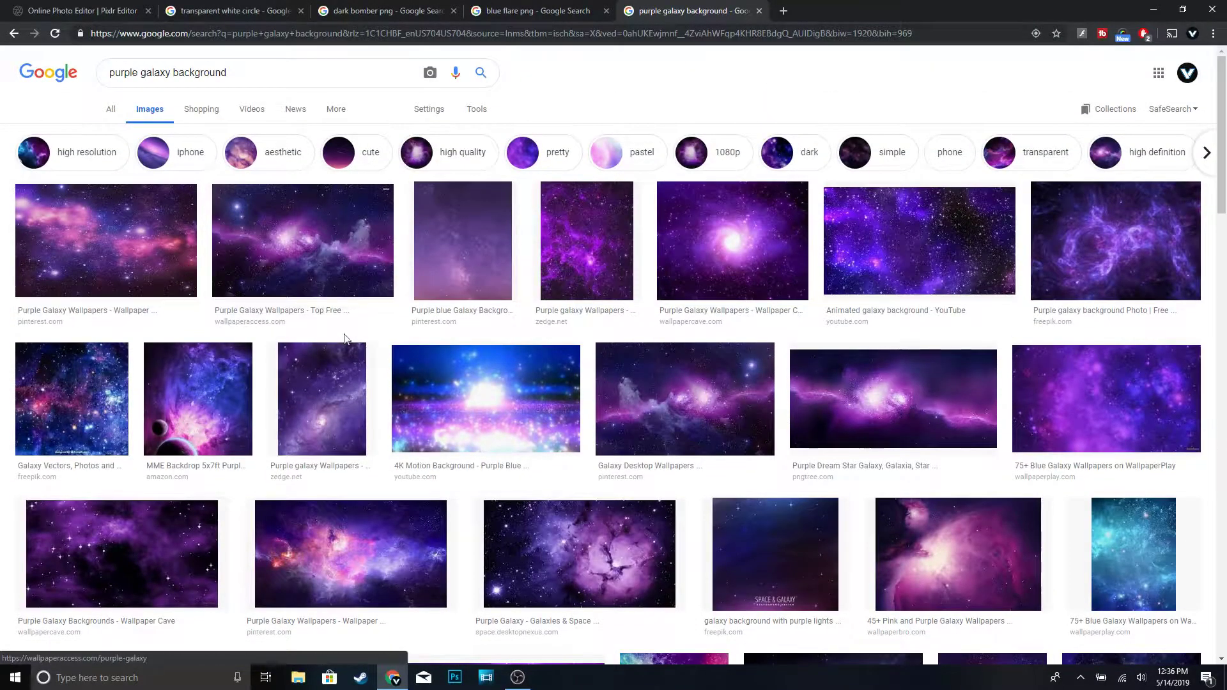
left_click(112, 8)
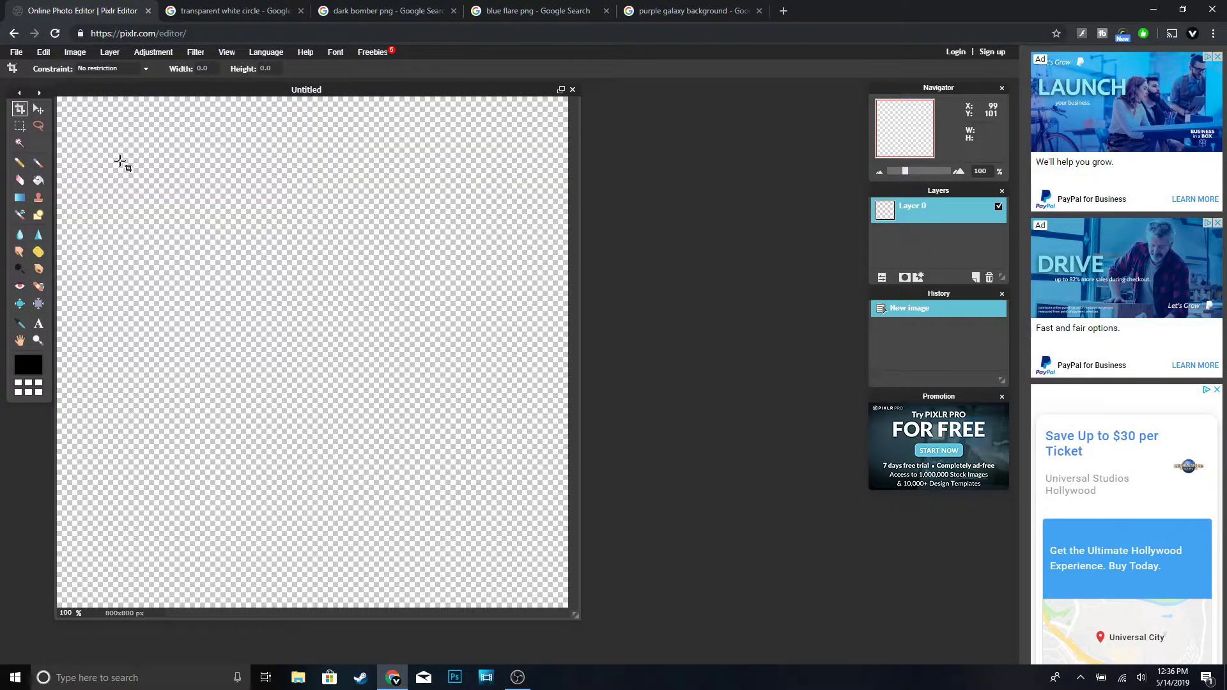
Load the purple galaxy file as new Layer 1 via Open image as layer
left_click(110, 53)
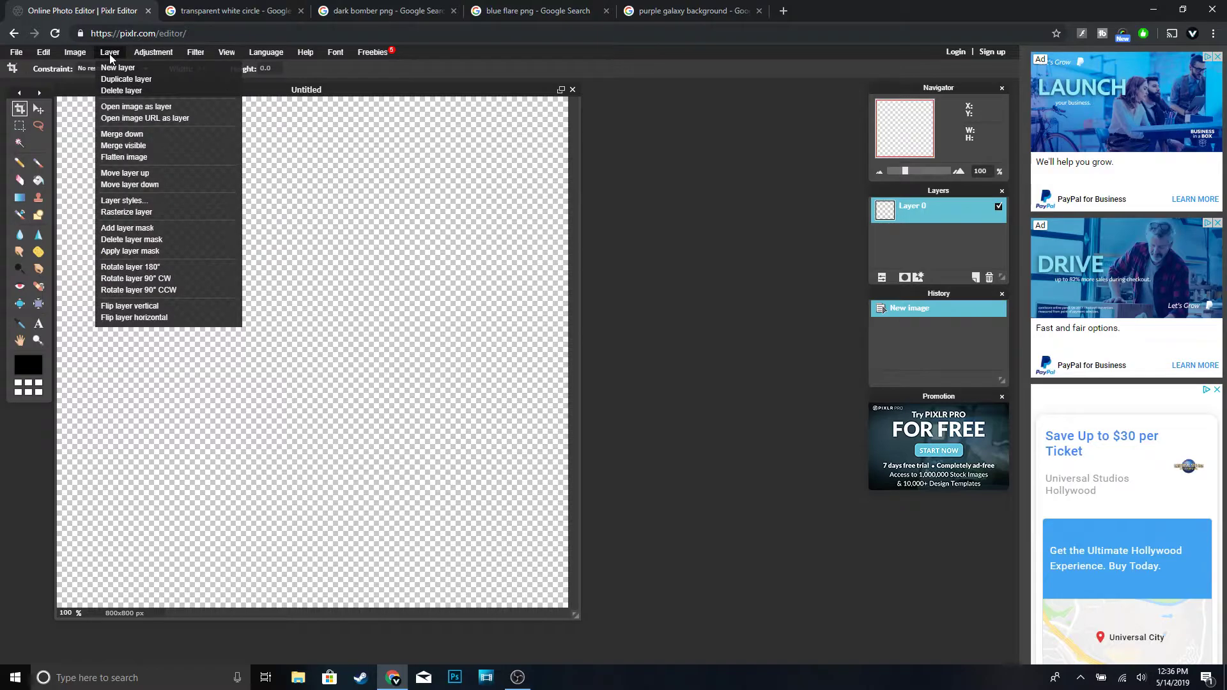
left_click(132, 106)
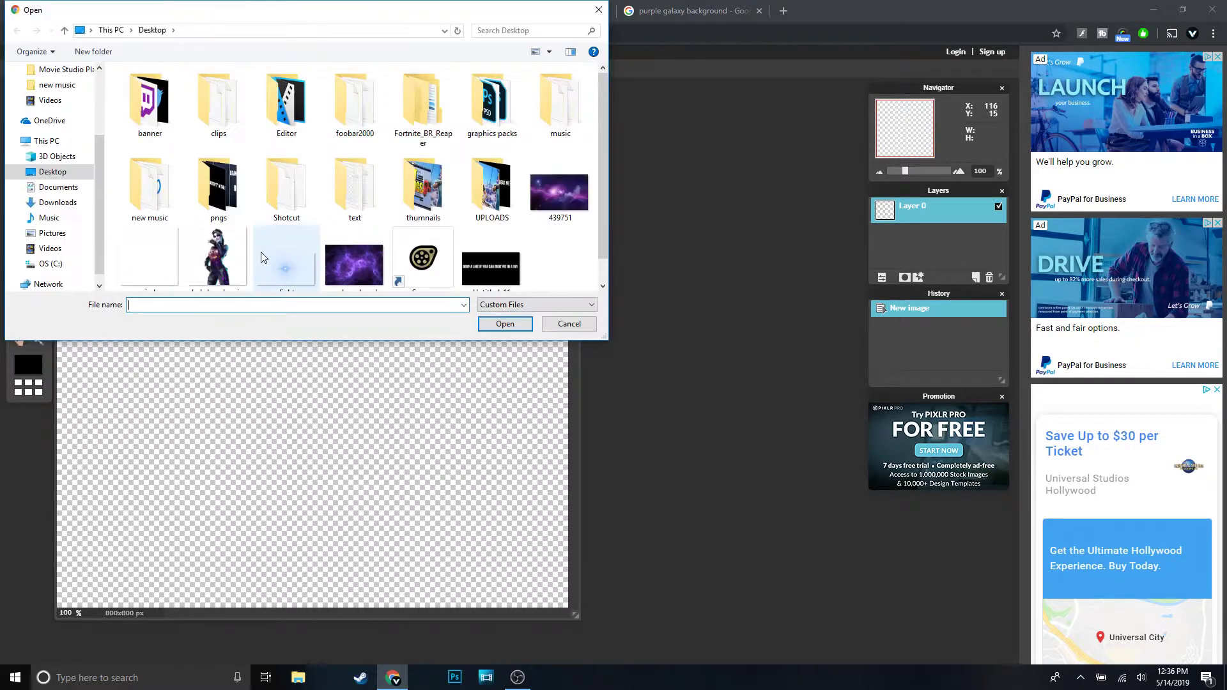
scroll(260, 254, "down", 1)
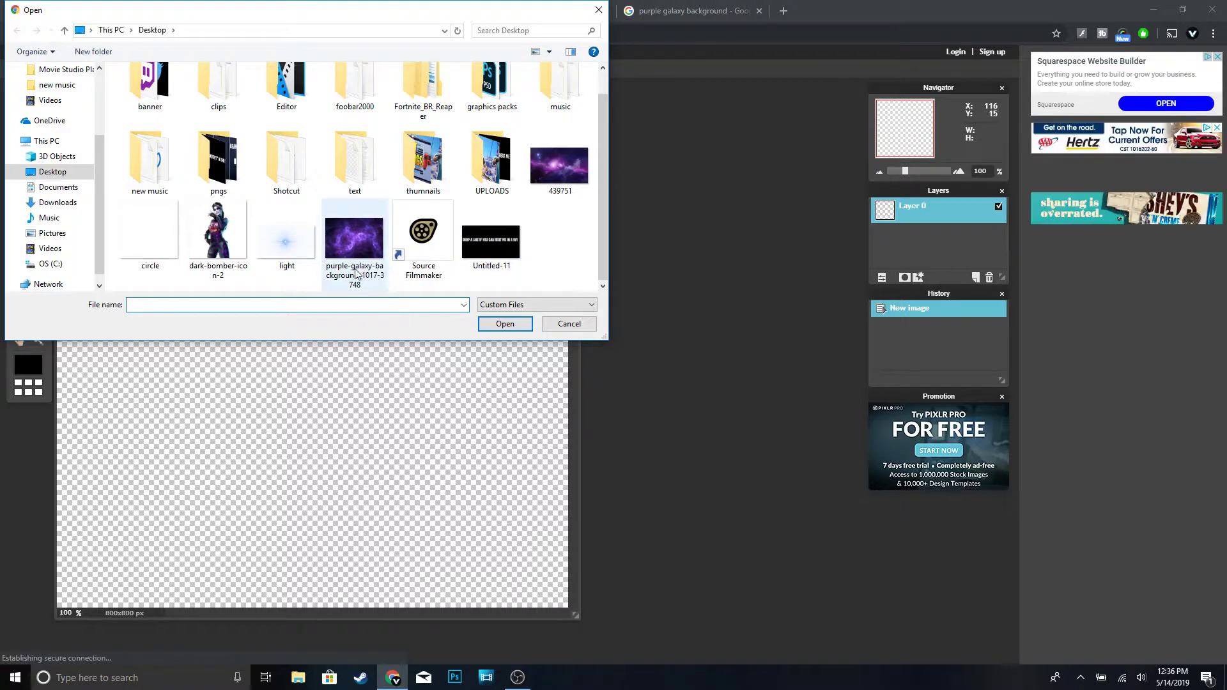
double_click(354, 245)
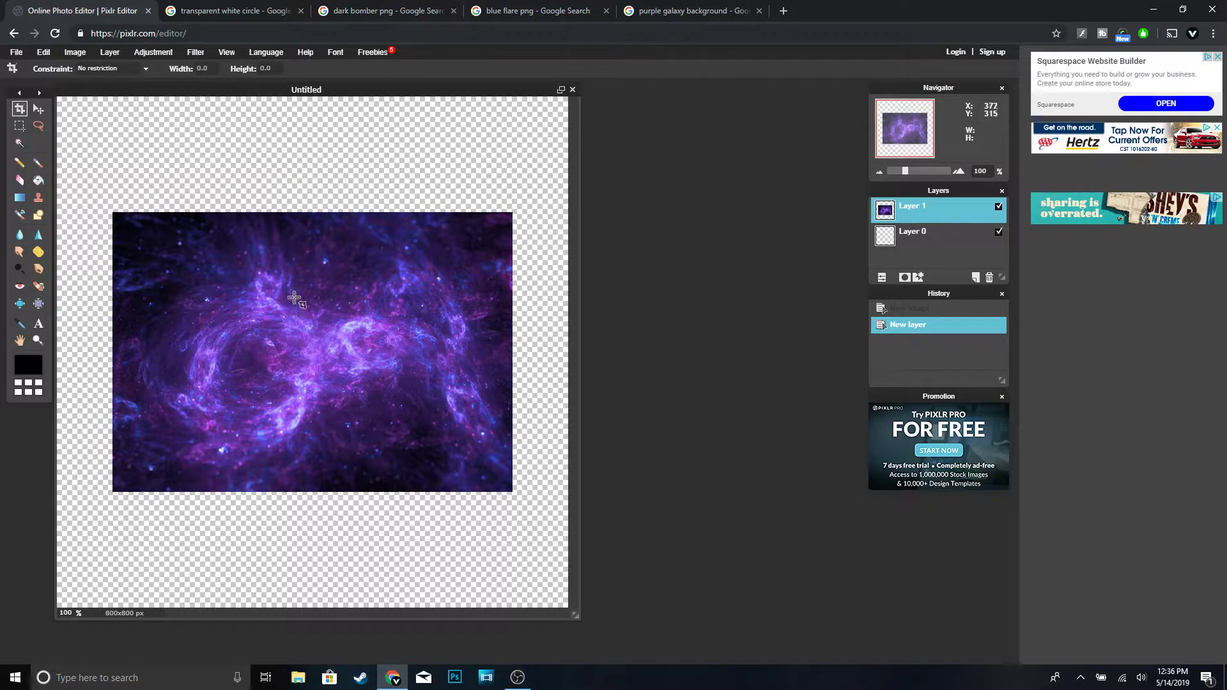
left_click(42, 51)
Free-transform the galaxy layer past the canvas edges so it fills the 800 × 800 square
left_click(98, 144)
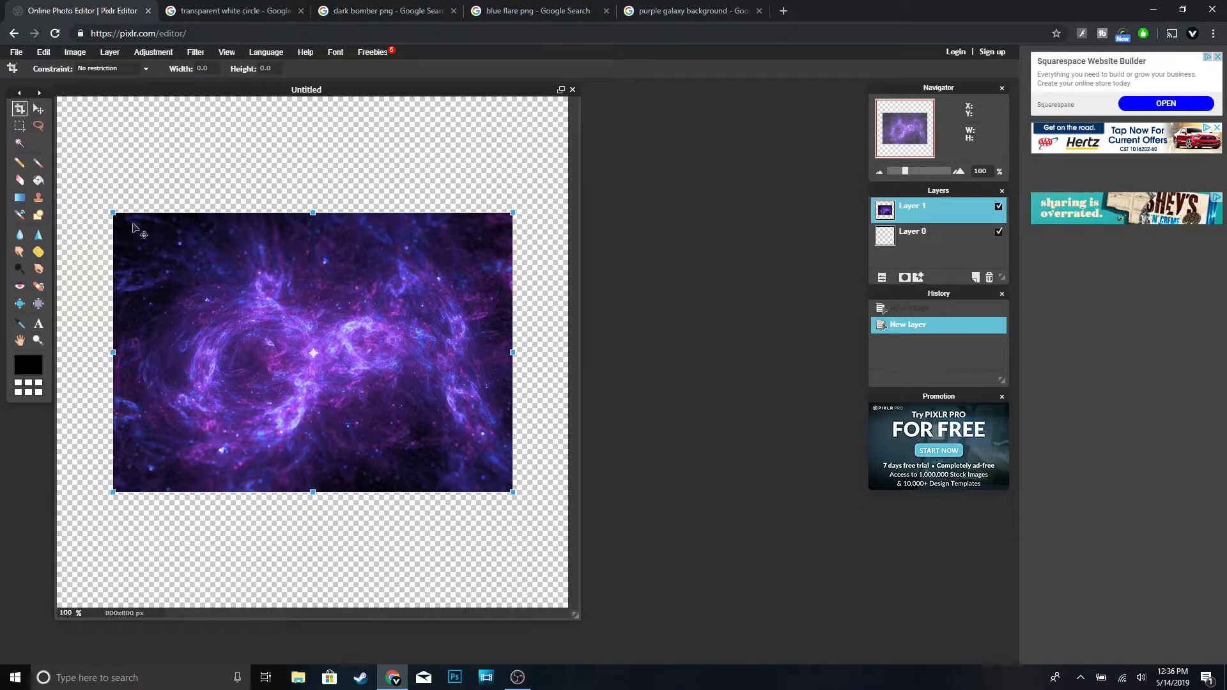
left_click_drag(509, 217, 741, 58)
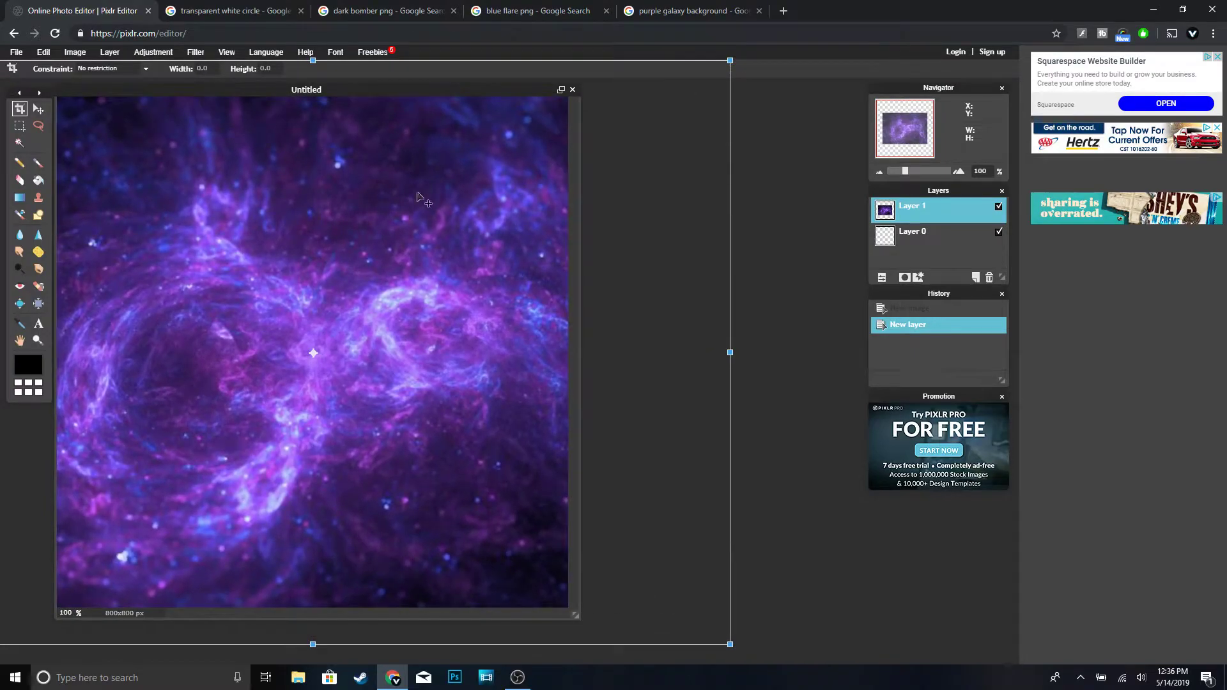
key("Return")
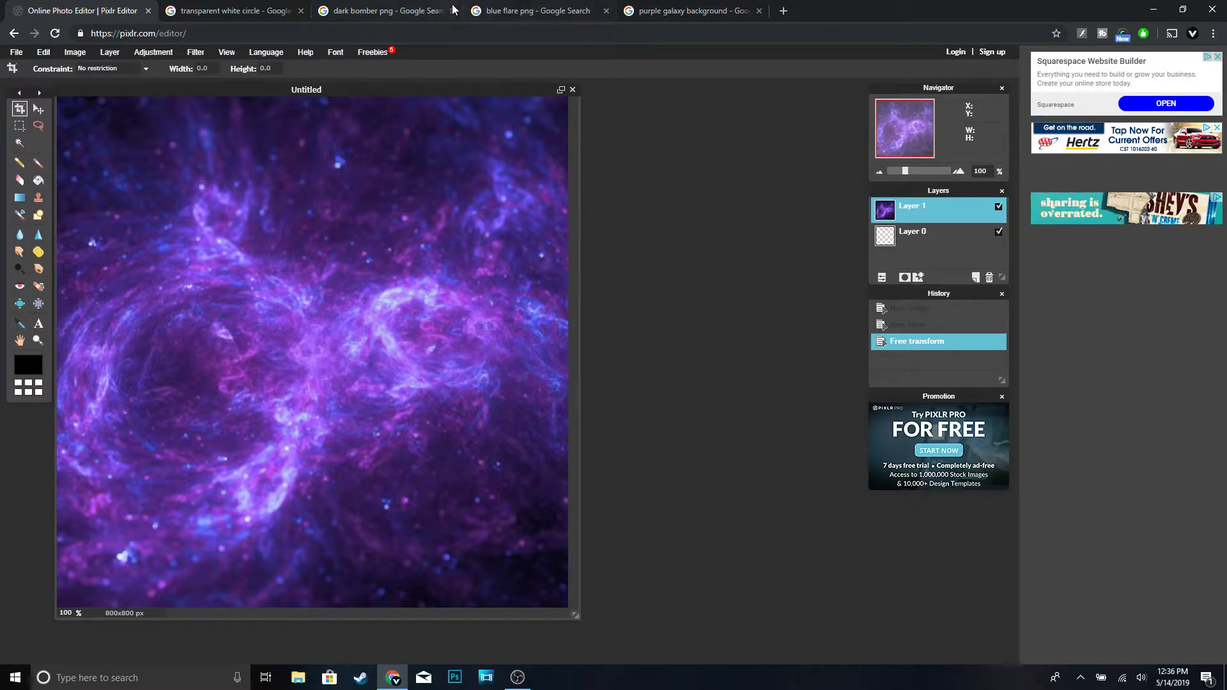
Browse the white circle image search results, then return to the editor
left_click(259, 13)
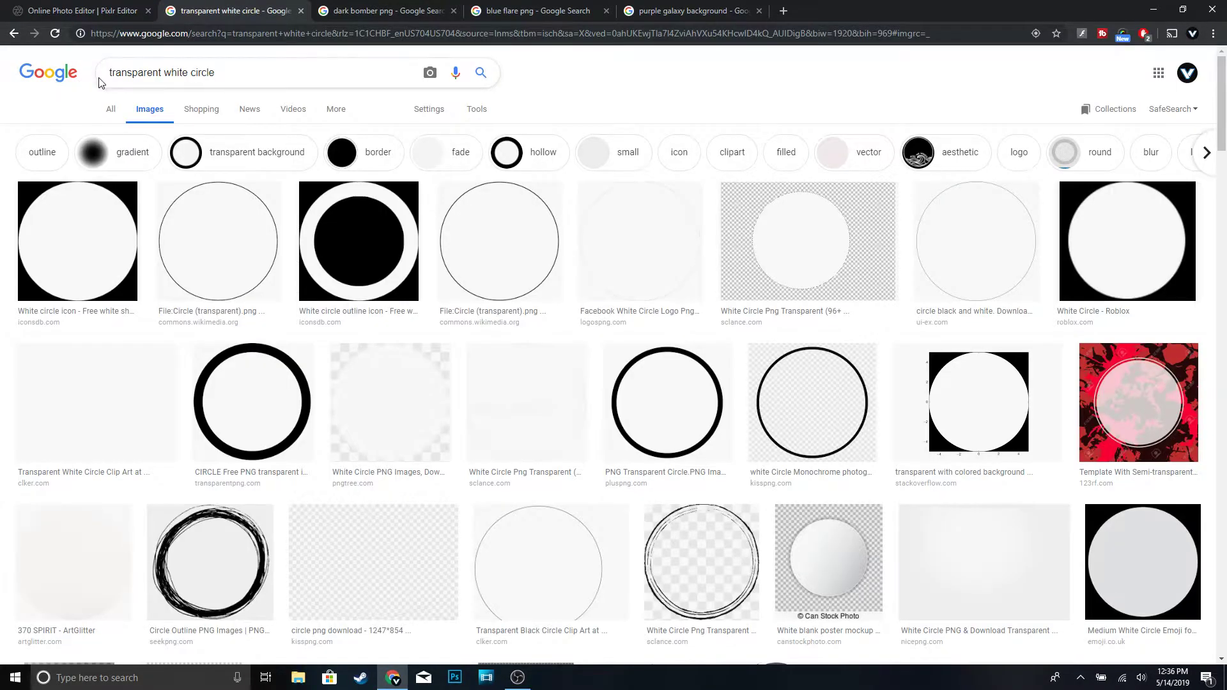
scroll(515, 333, "down", 6)
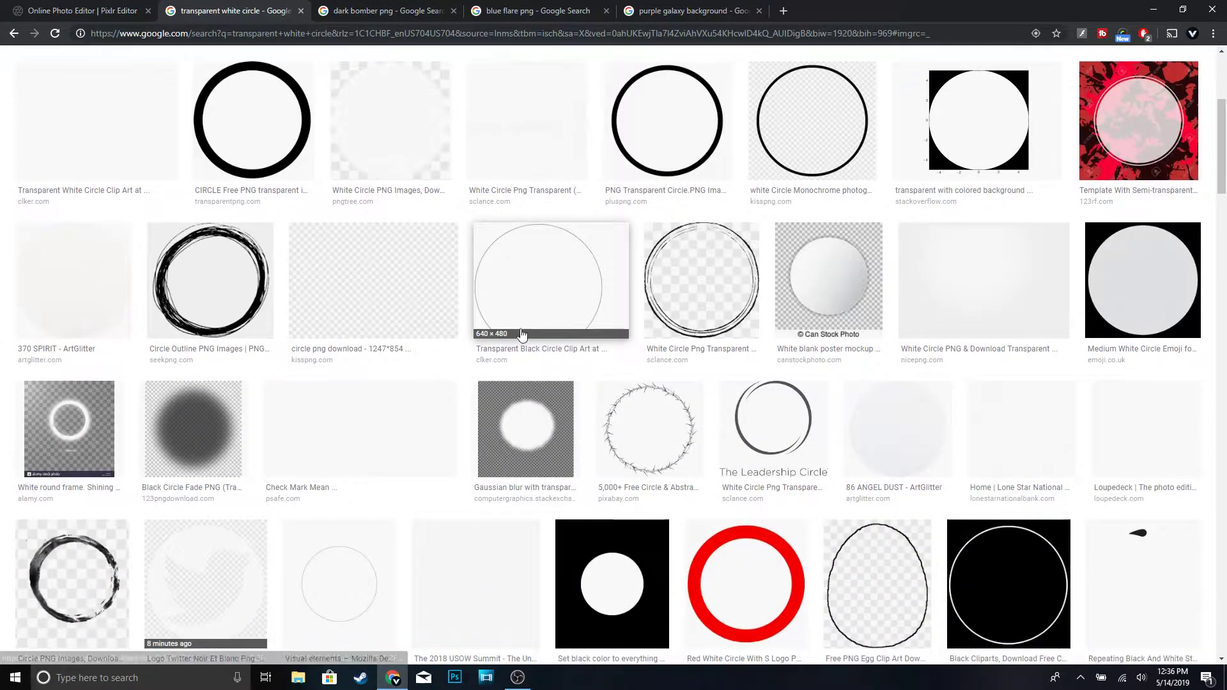
scroll(515, 333, "up", 6)
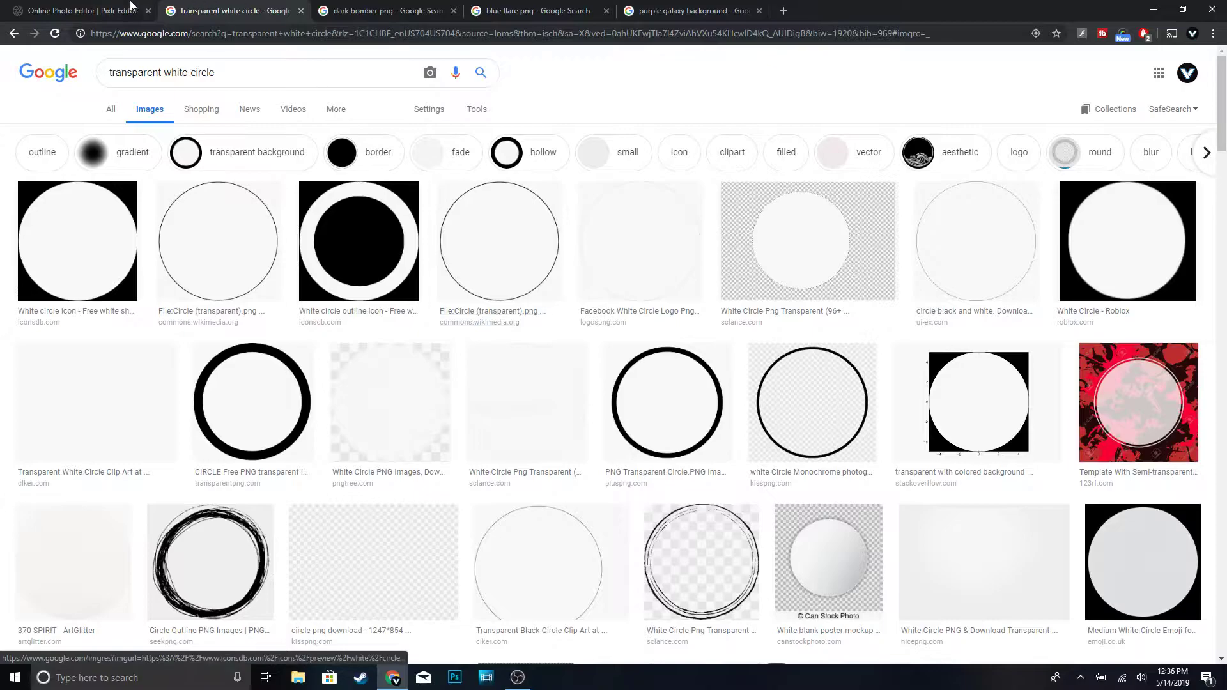
left_click(99, 9)
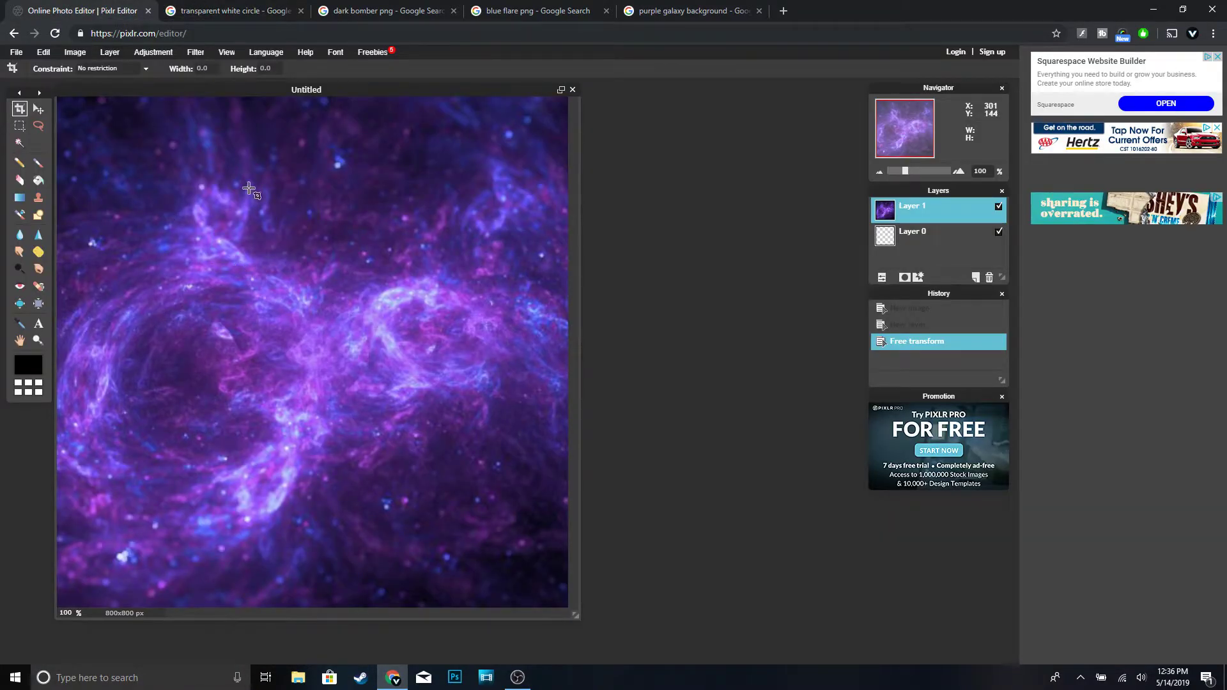
Load the white circle ring file as new Layer 2 and start a free transform on it
left_click(107, 52)
left_click(143, 106)
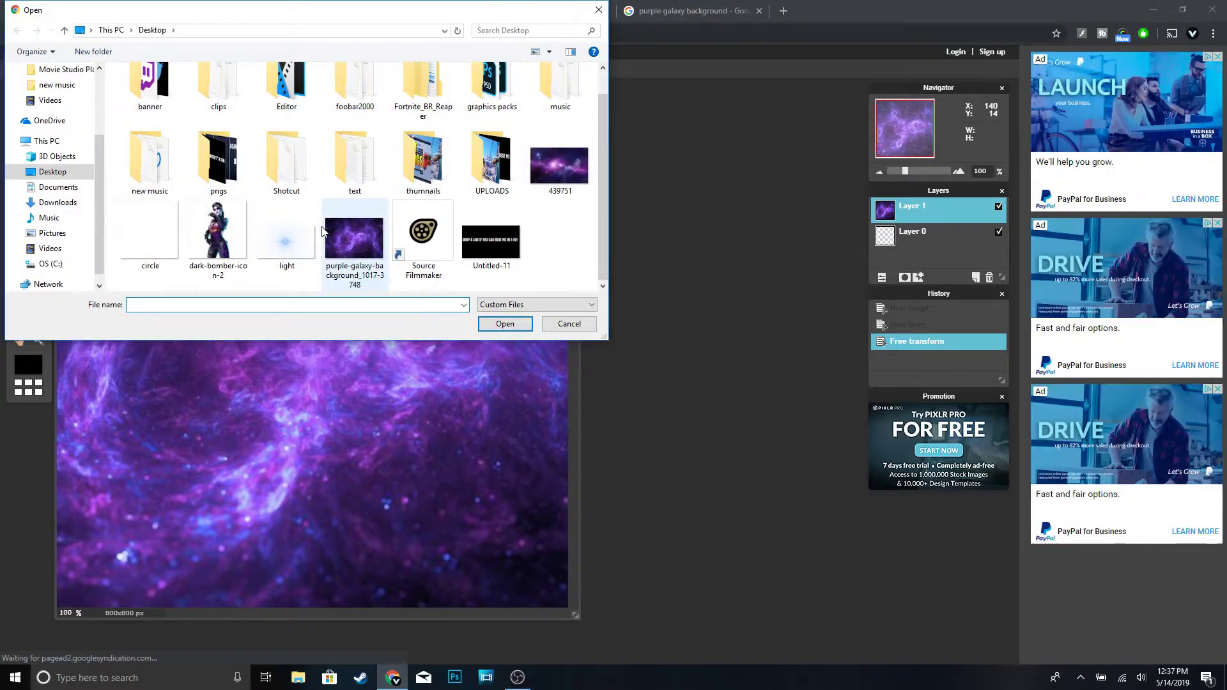
double_click(155, 233)
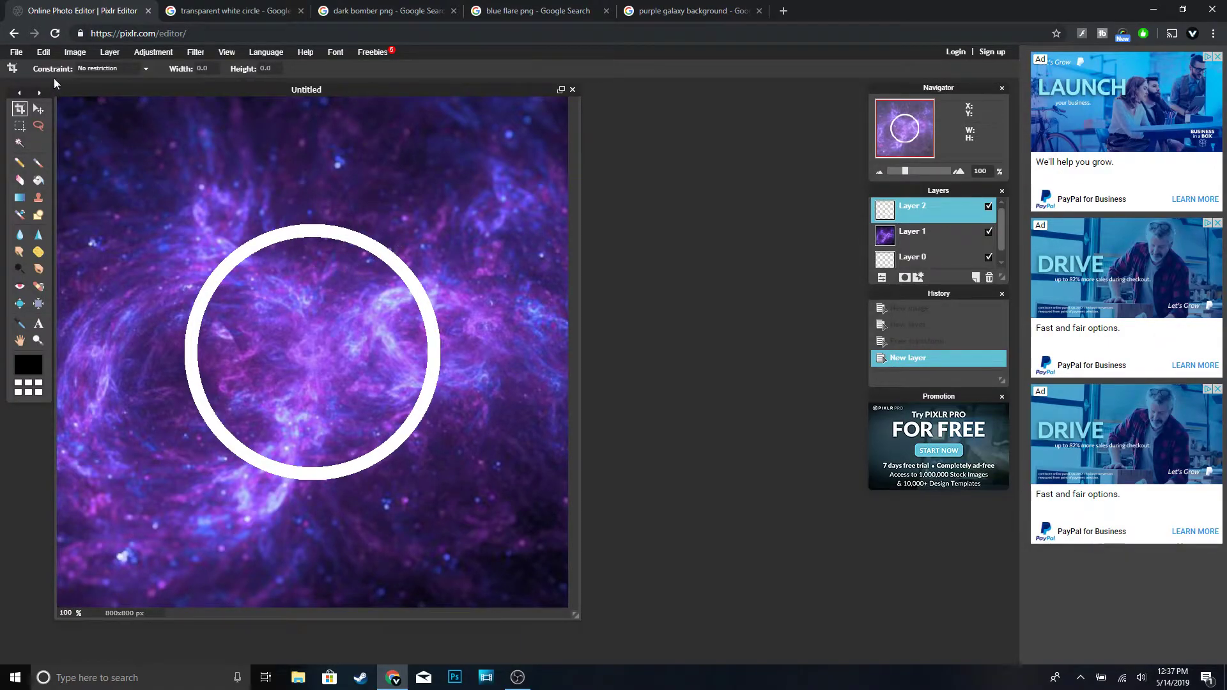
left_click(45, 52)
left_click(83, 144)
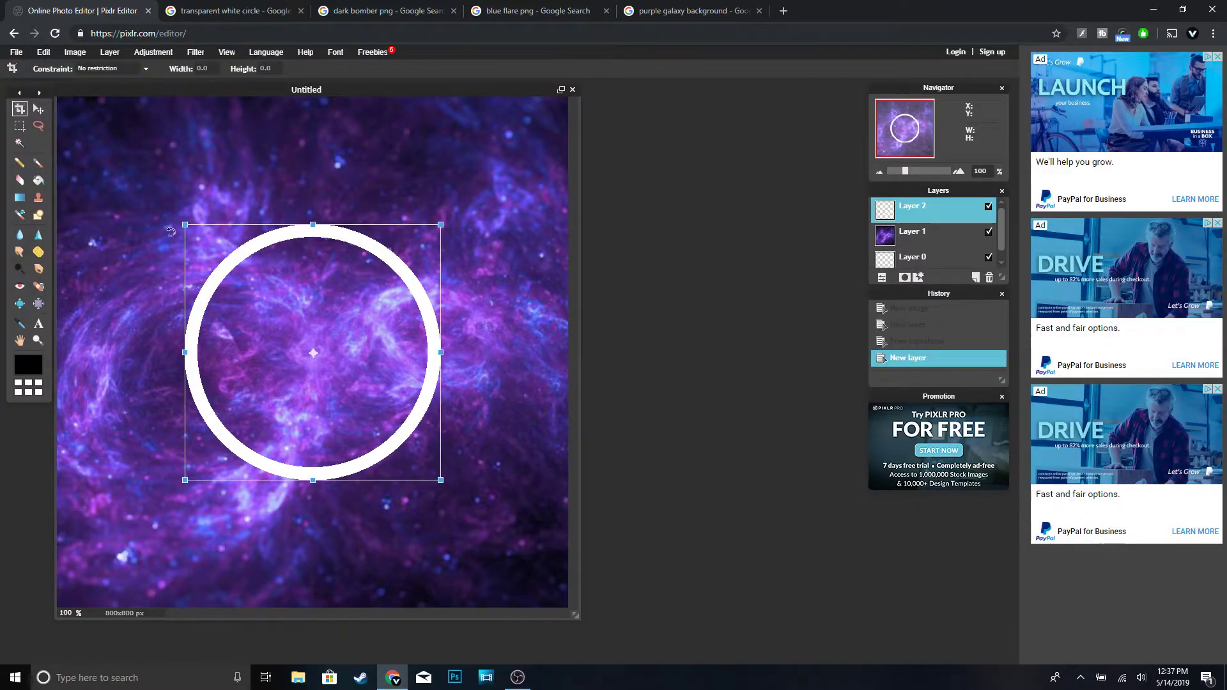
Drag the ring's top-left handle outward until it spans nearly the whole canvas, and apply
left_click_drag(186, 224, 2, 107)
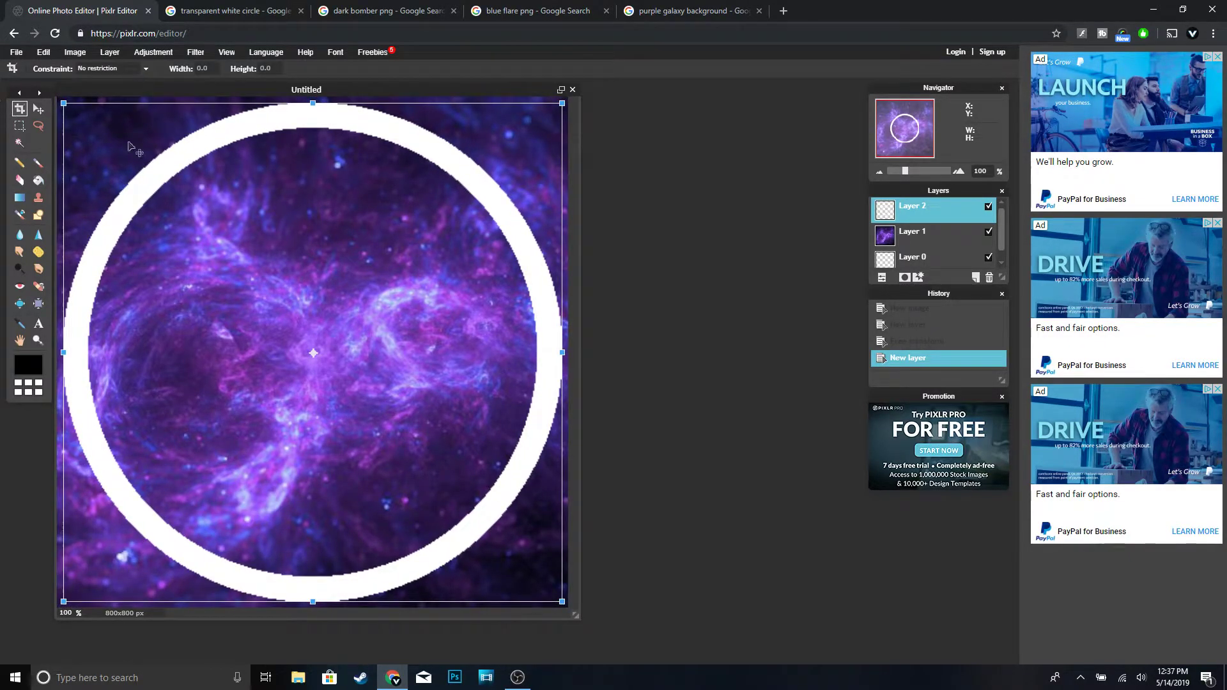
key("Return")
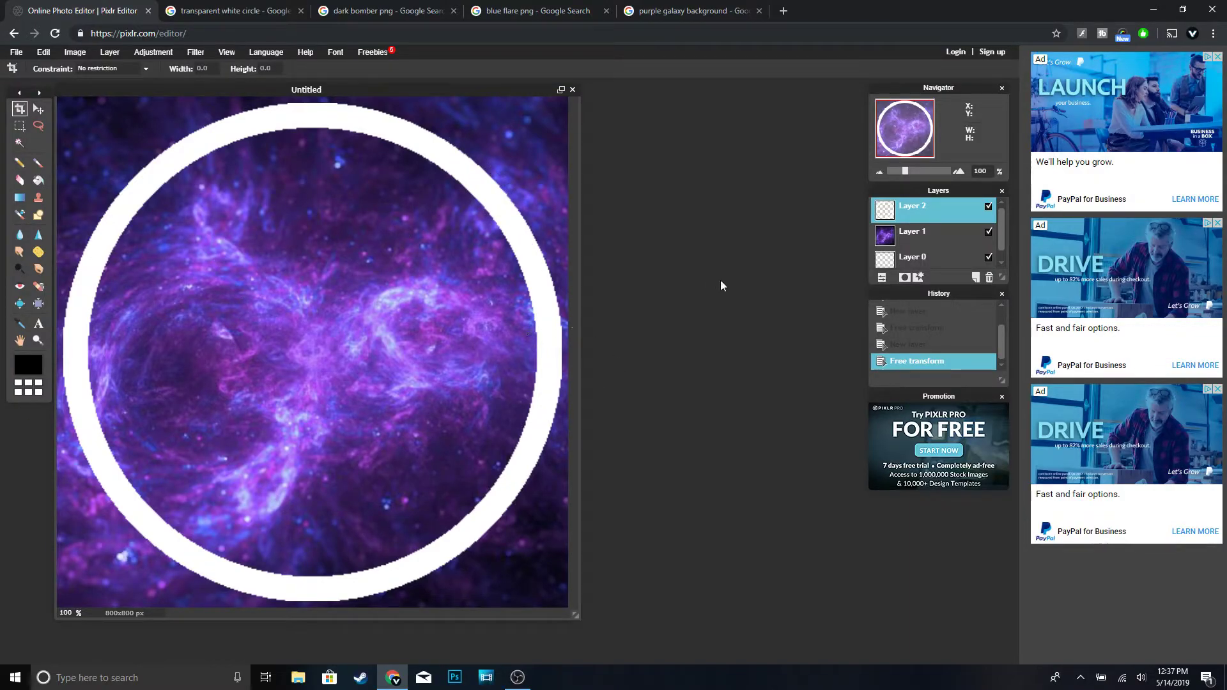
right_click(917, 216)
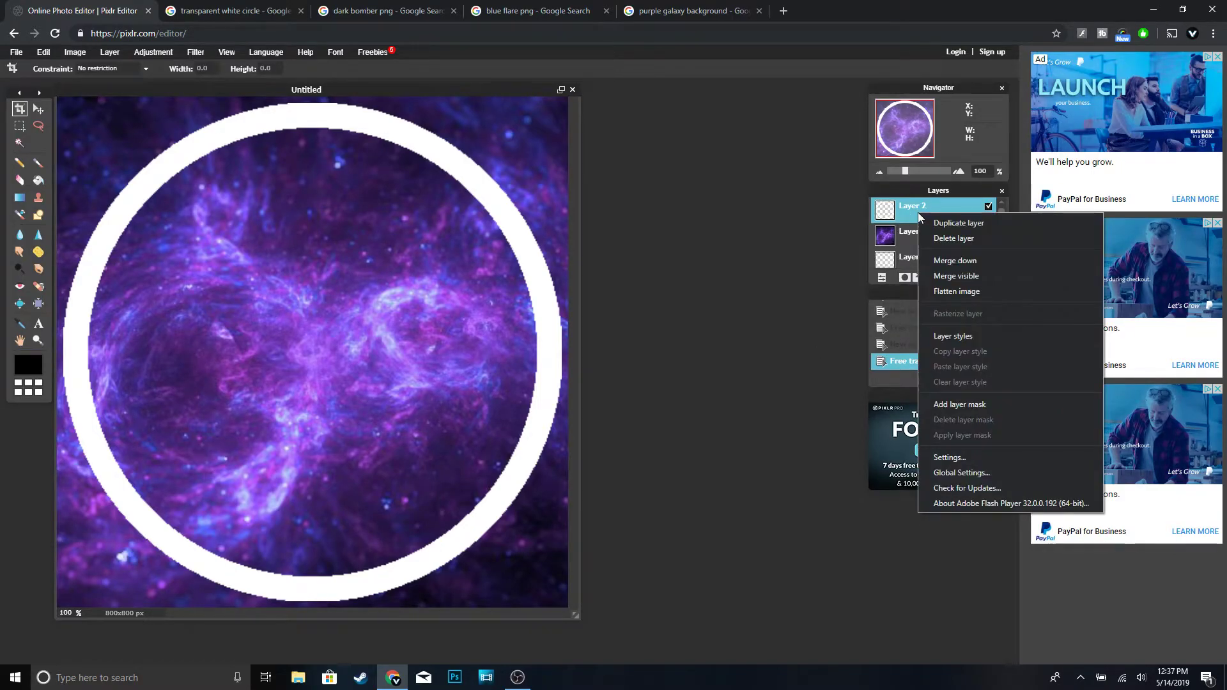
Give the ring layer a black Outer glow style with opacity 100 and size 10
left_click(969, 331)
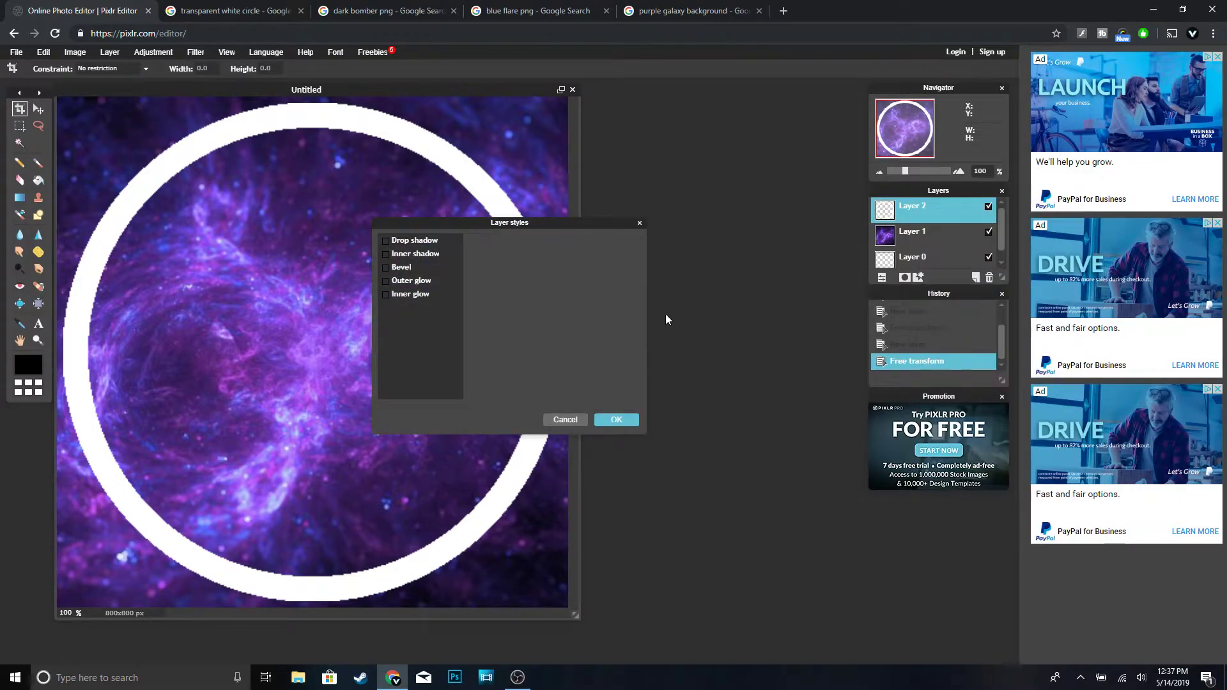
left_click(386, 281)
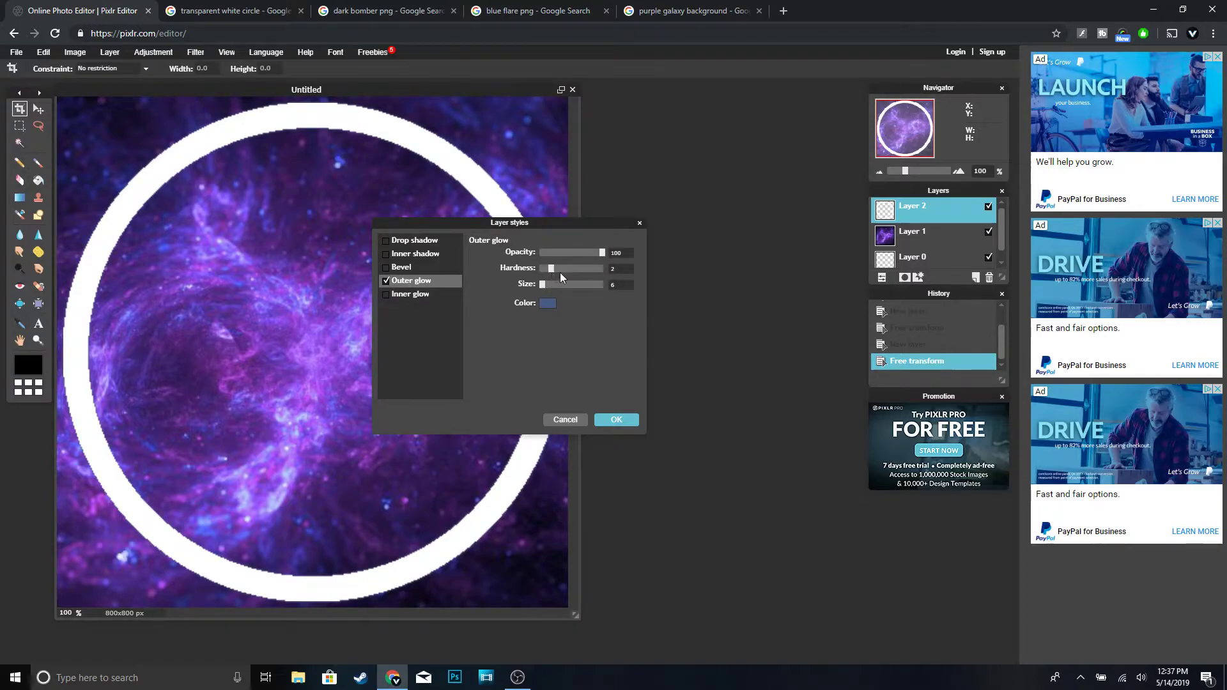
left_click_drag(551, 267, 623, 272)
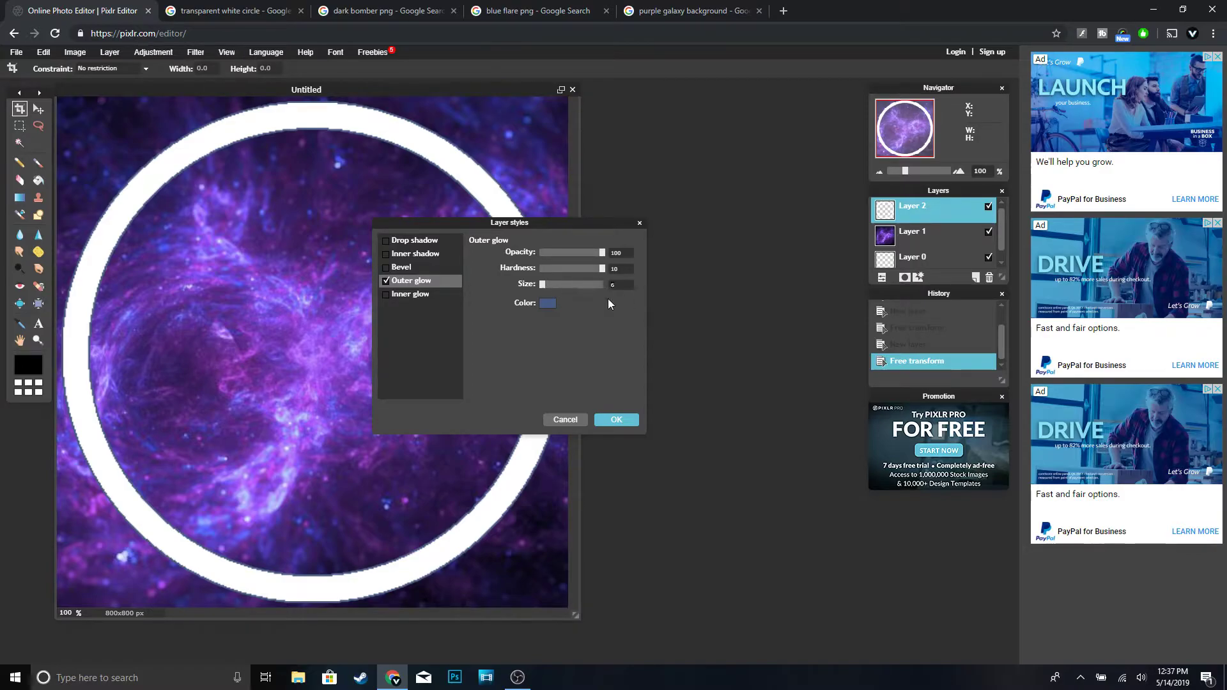
left_click(548, 305)
left_click_drag(433, 438, 346, 441)
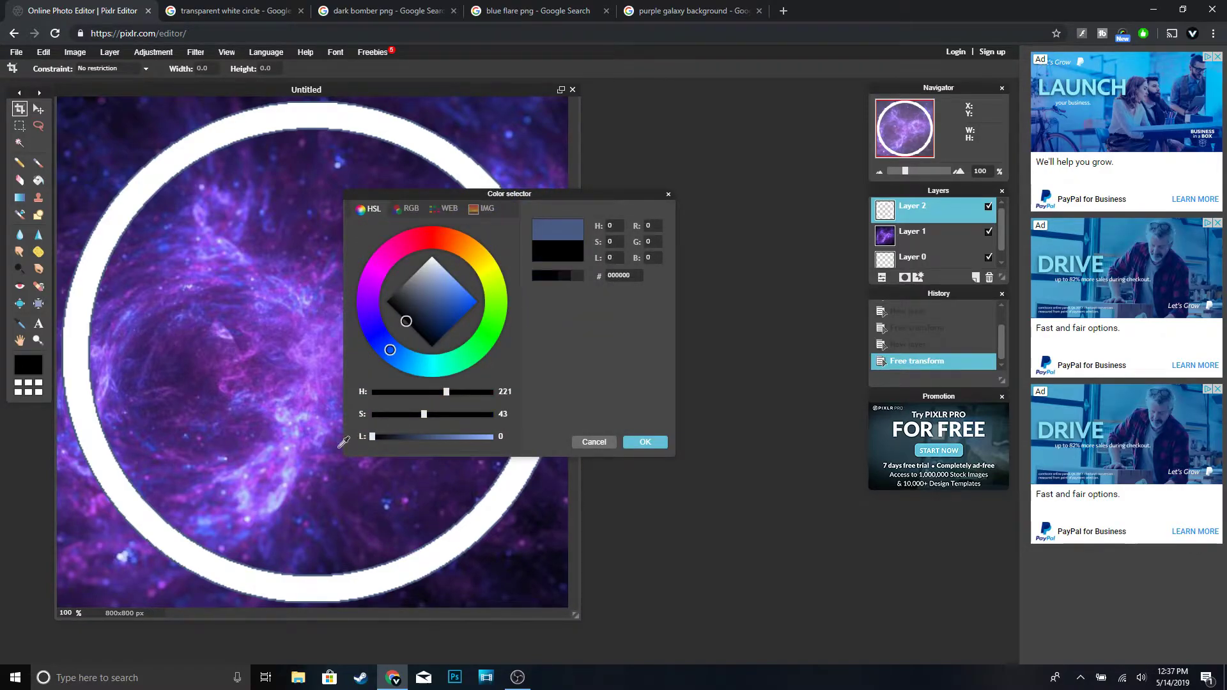
left_click(646, 442)
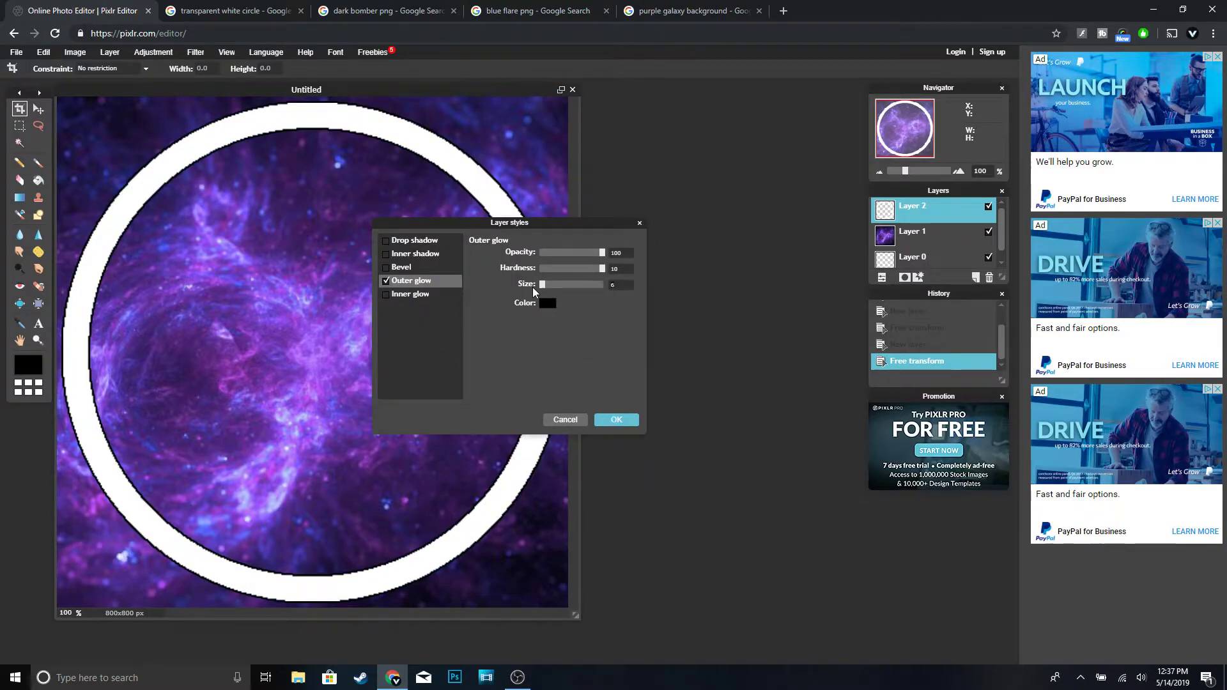
key("Right")
key("Right")
key("Right")
key("Right")
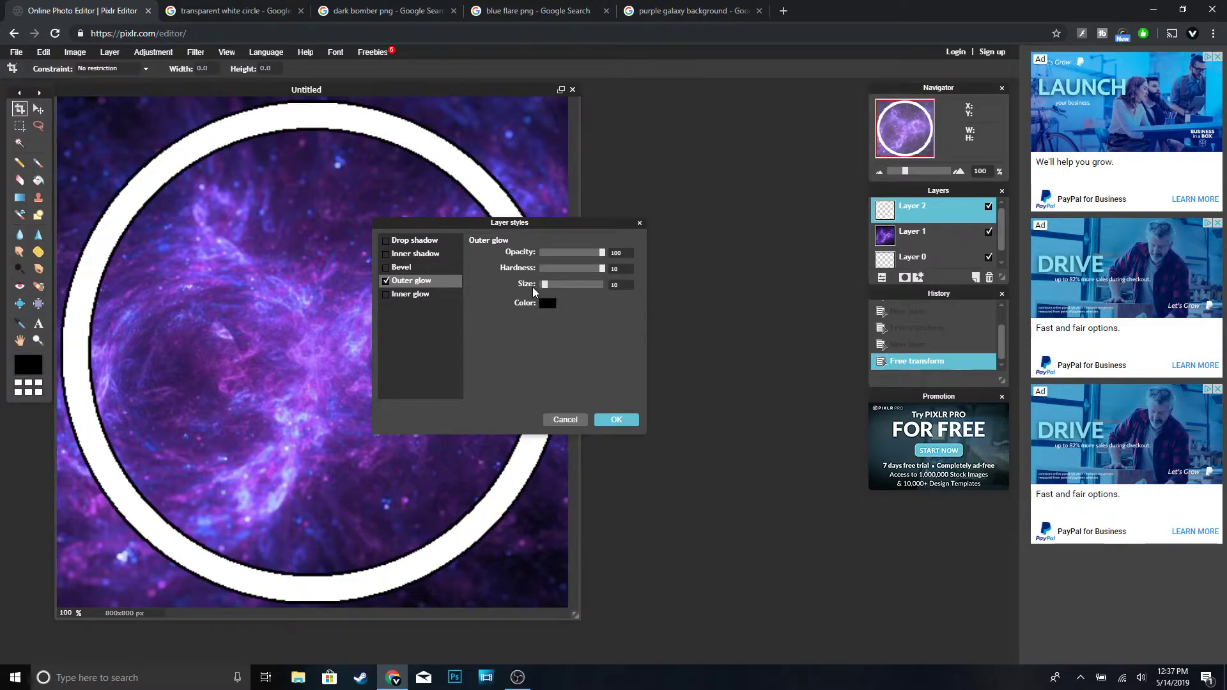
left_click(615, 421)
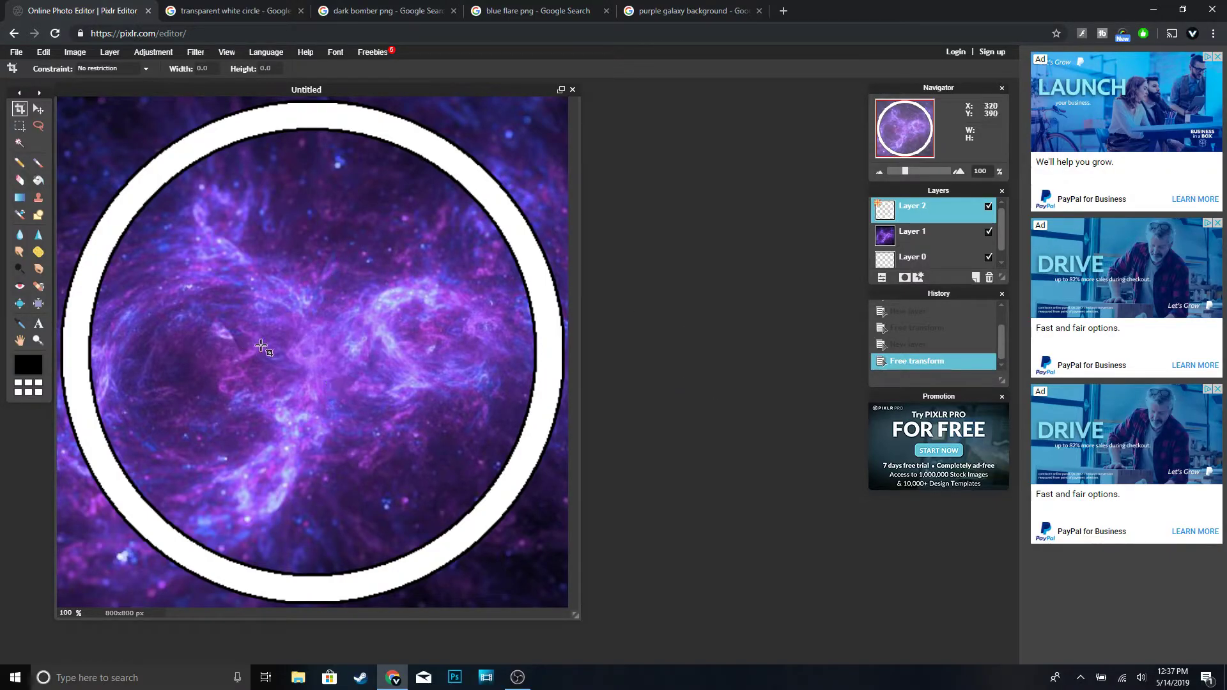
left_click(386, 11)
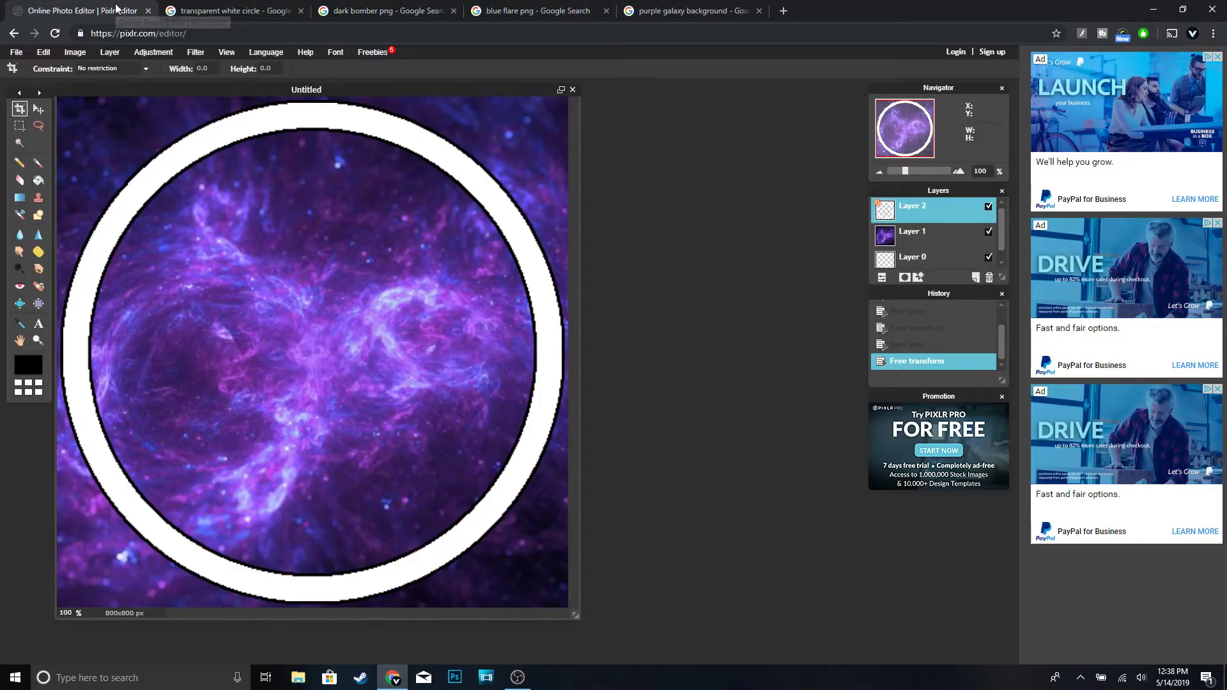
left_click(83, 11)
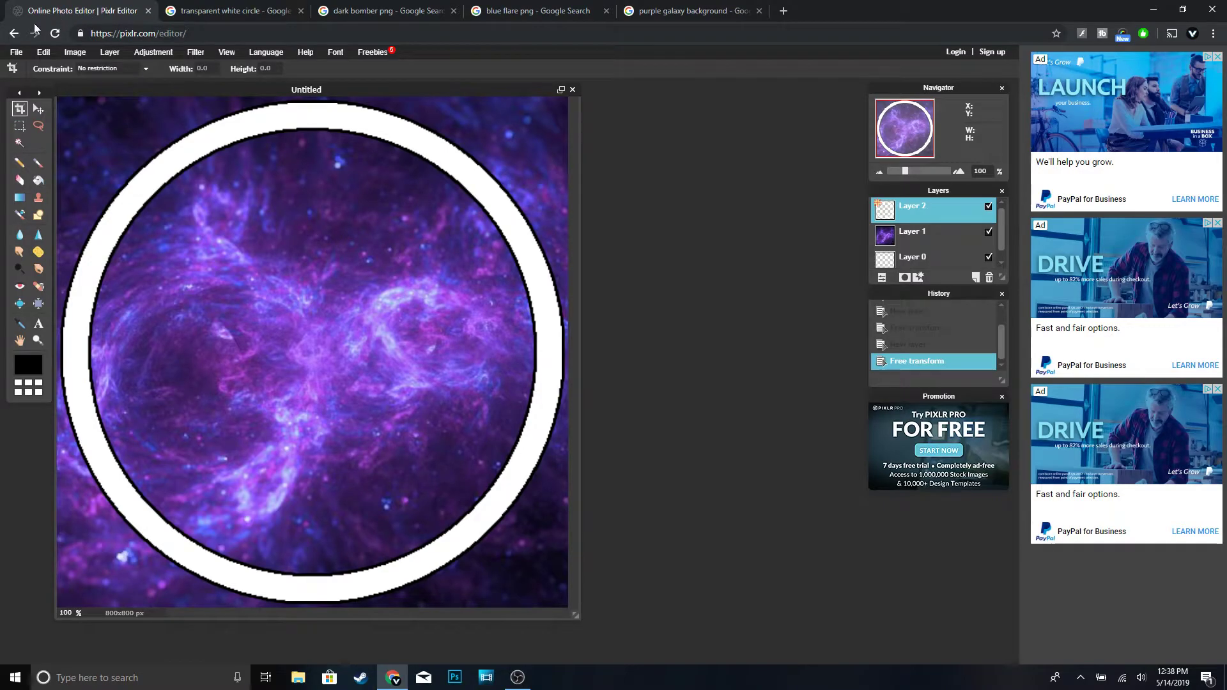
Load the Dark Bomber character file as new Layer 3 above the ringed galaxy
left_click(111, 52)
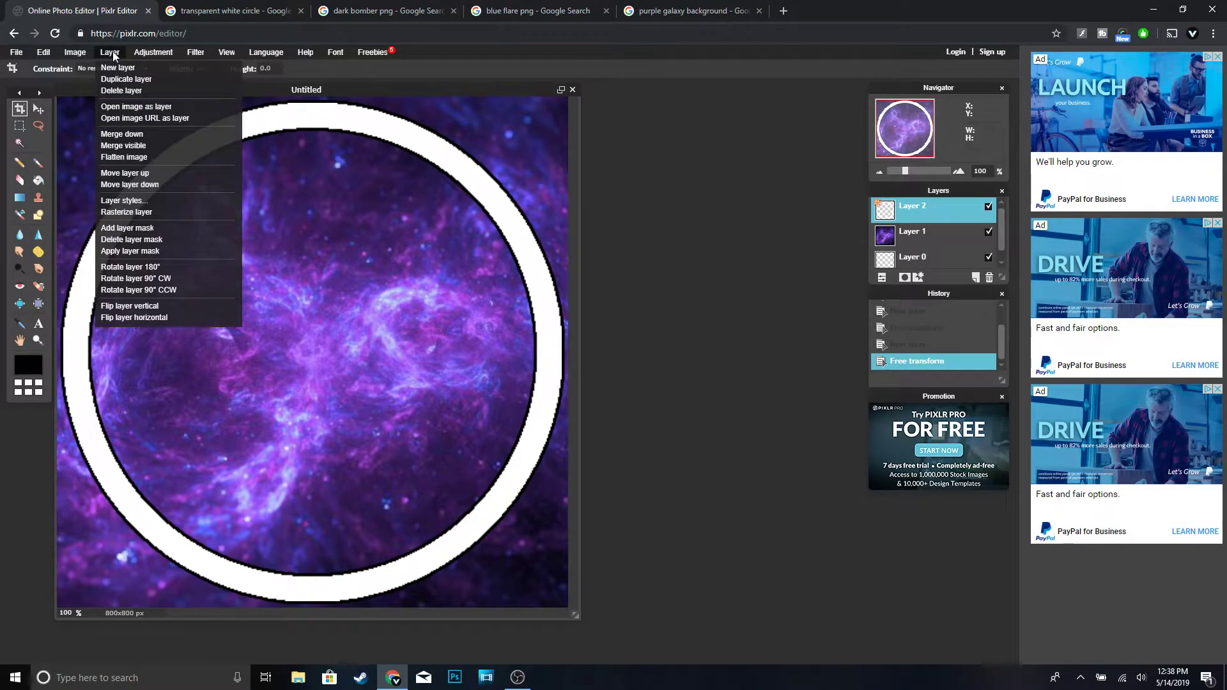
left_click(146, 107)
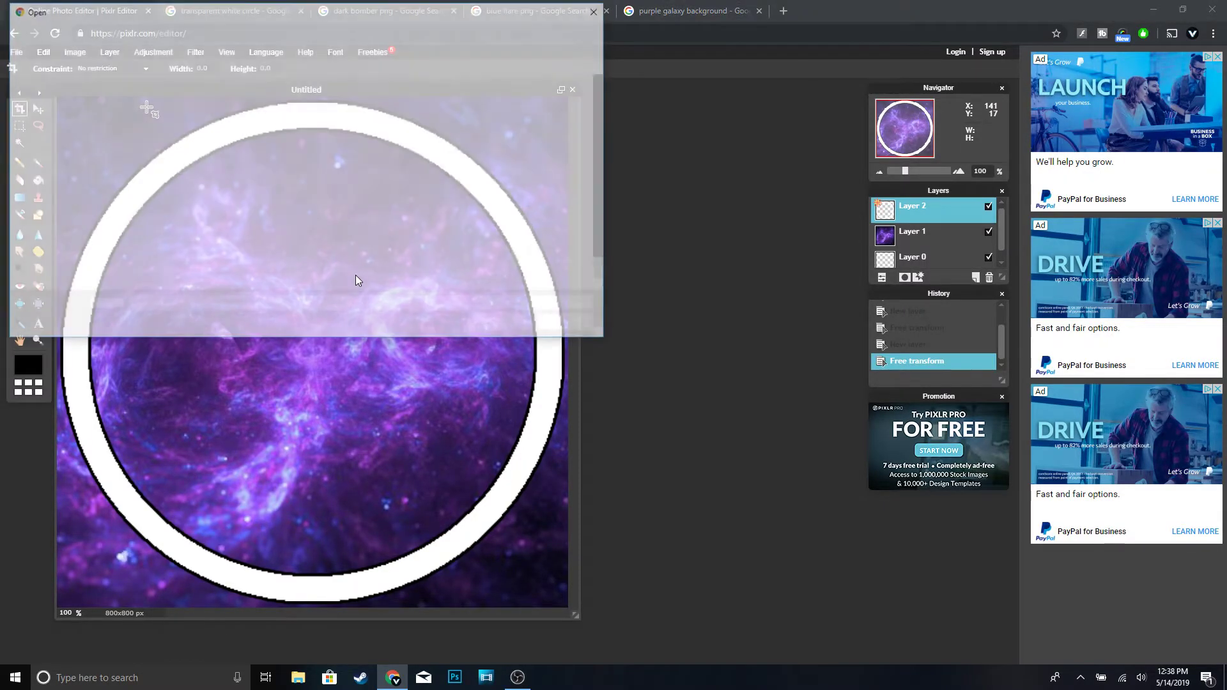
scroll(279, 248, "down", 1)
double_click(215, 231)
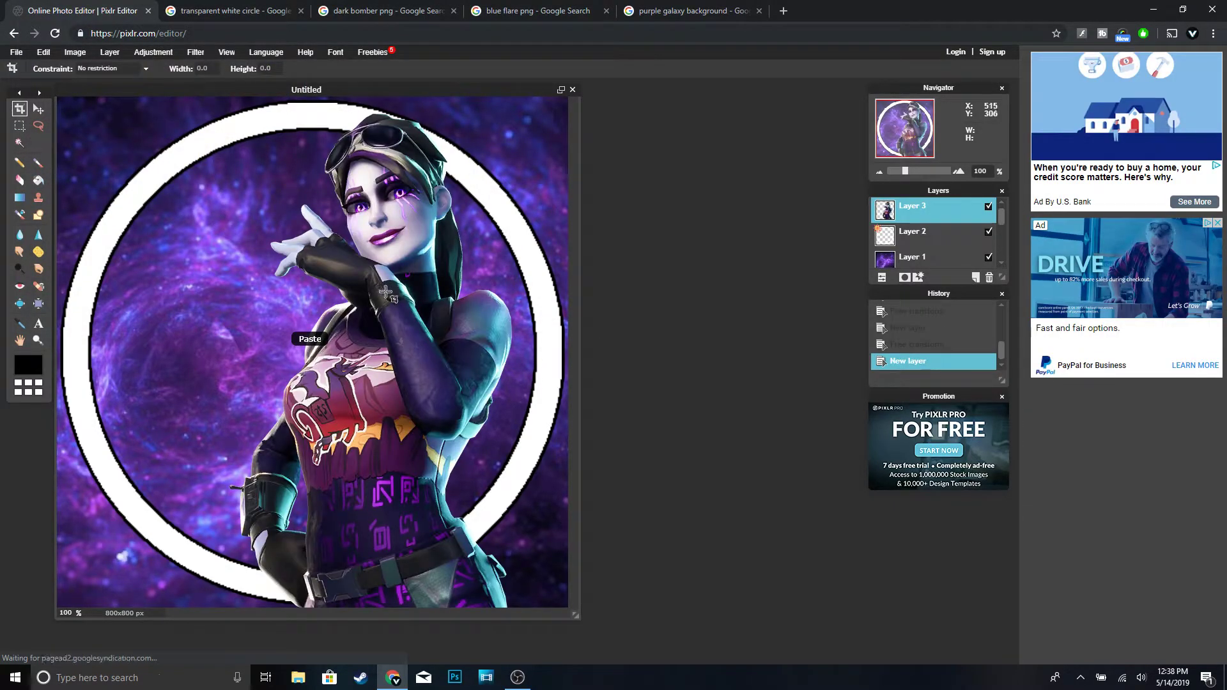
left_click(38, 109)
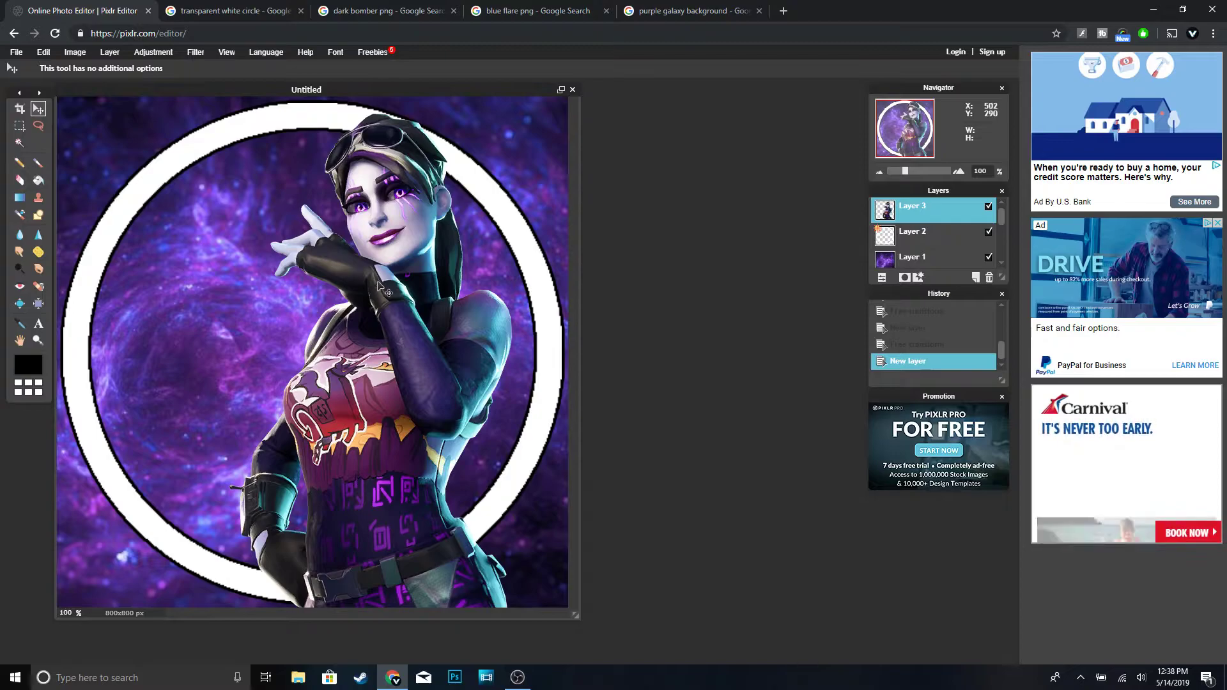
Move the Dark Bomber up-left, then free-transform it smaller and reposition it within the ring
left_click_drag(378, 285, 283, 257)
left_click(45, 52)
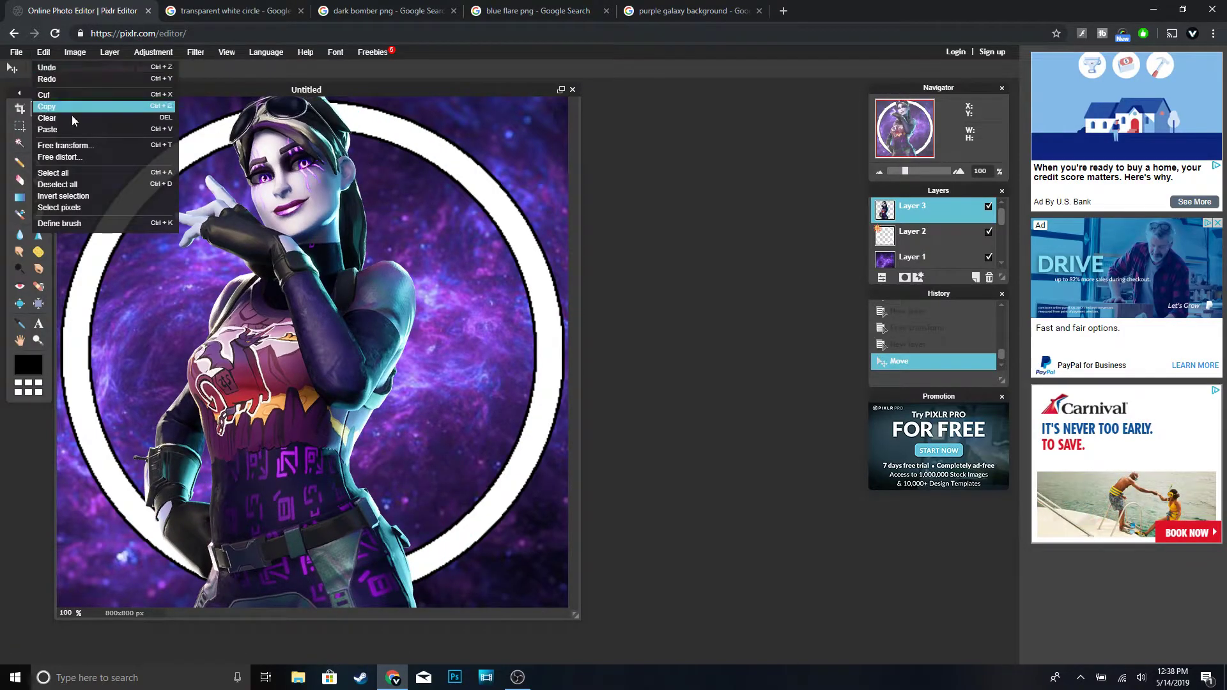
left_click(76, 146)
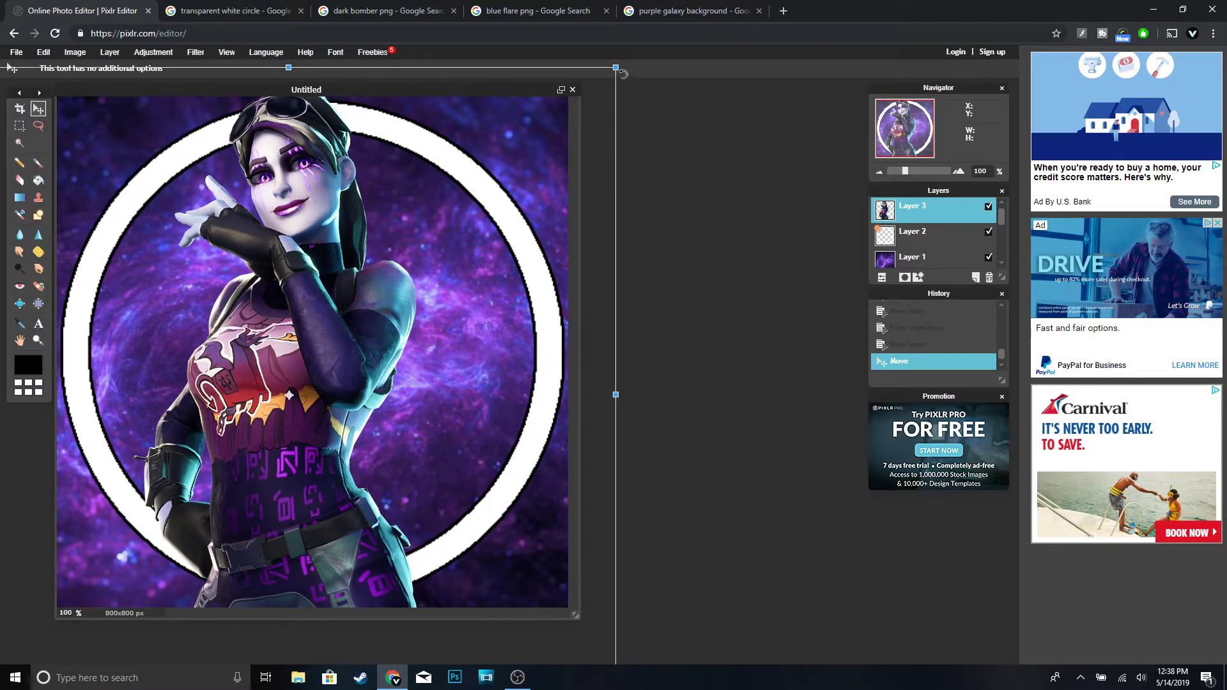
left_click_drag(615, 66, 549, 131)
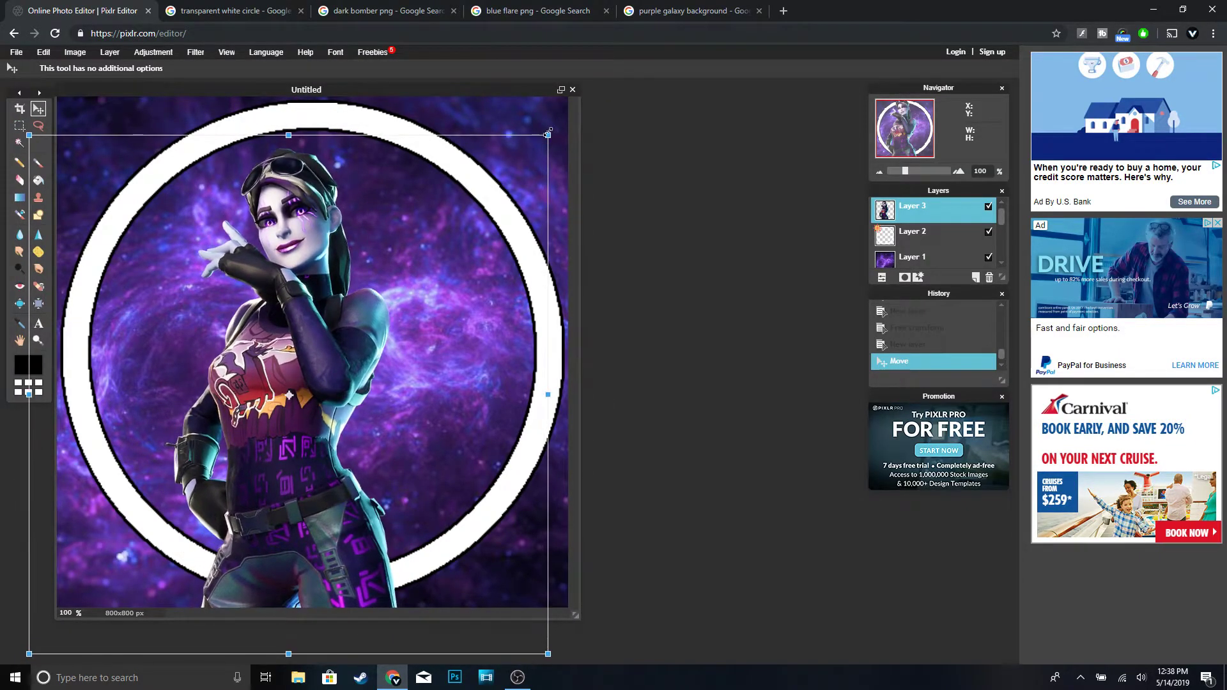
left_click_drag(316, 282, 331, 268)
key("Return")
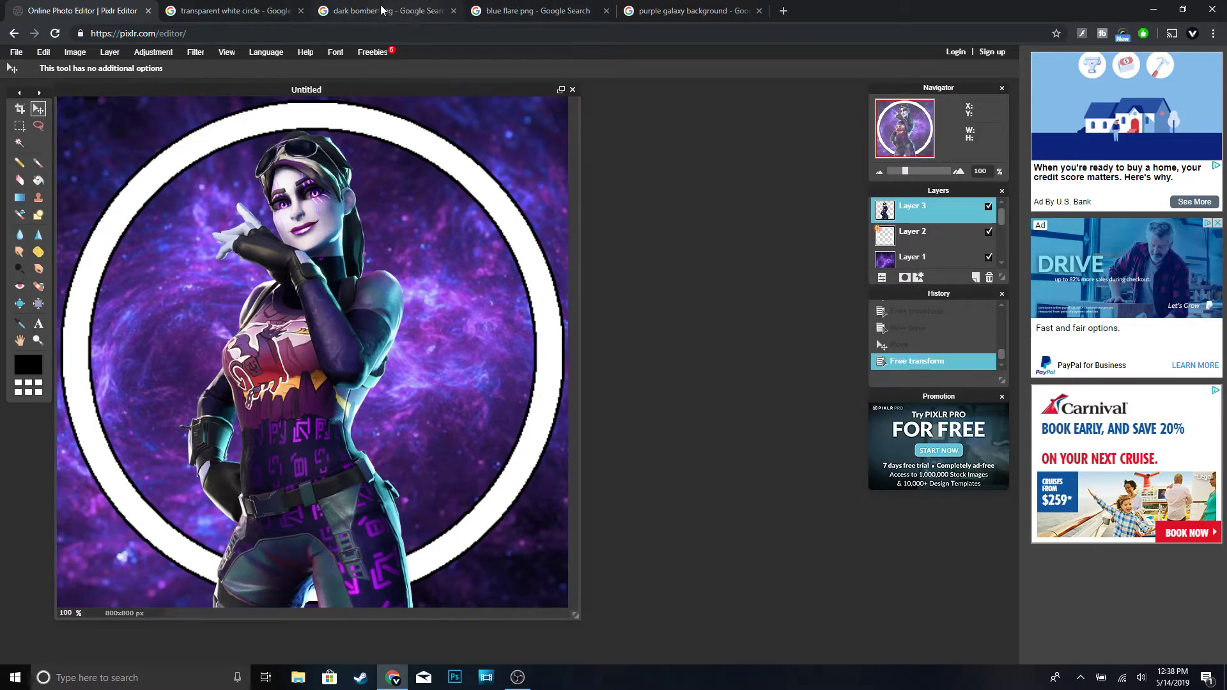
Add the blue flare image as Layer 4 and drag its glow onto the character's chest
left_click(534, 15)
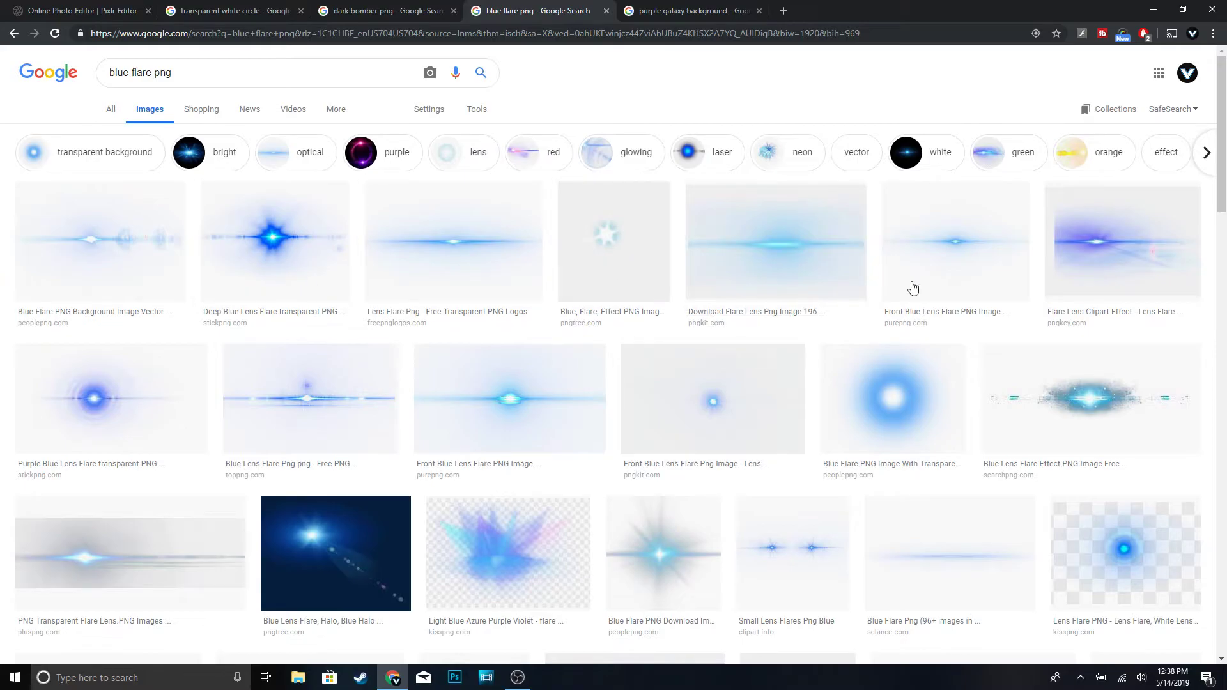
left_click(72, 10)
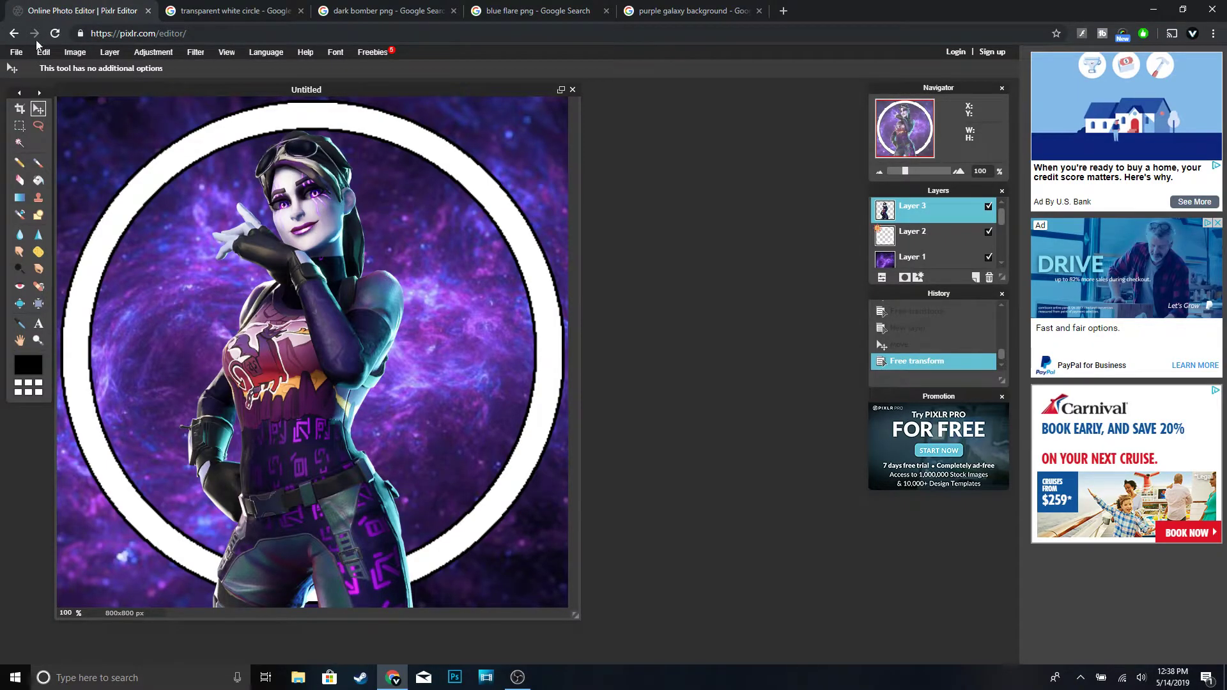
left_click(16, 53)
mouse_move(52, 53)
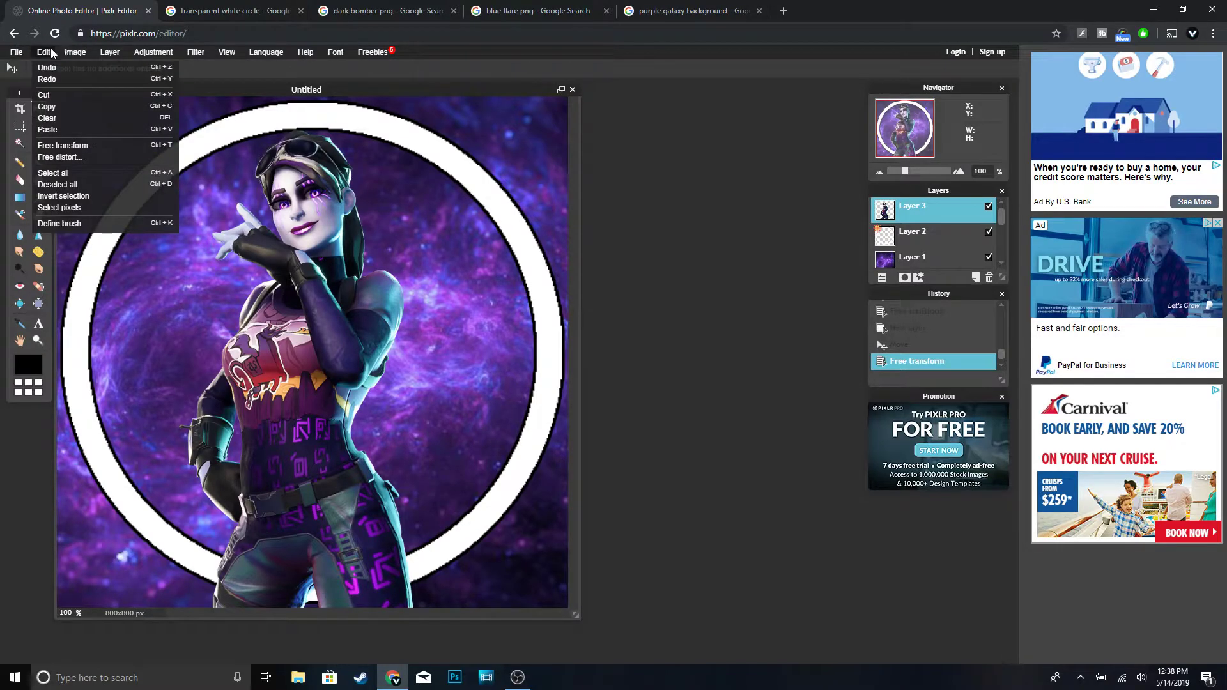
mouse_move(115, 55)
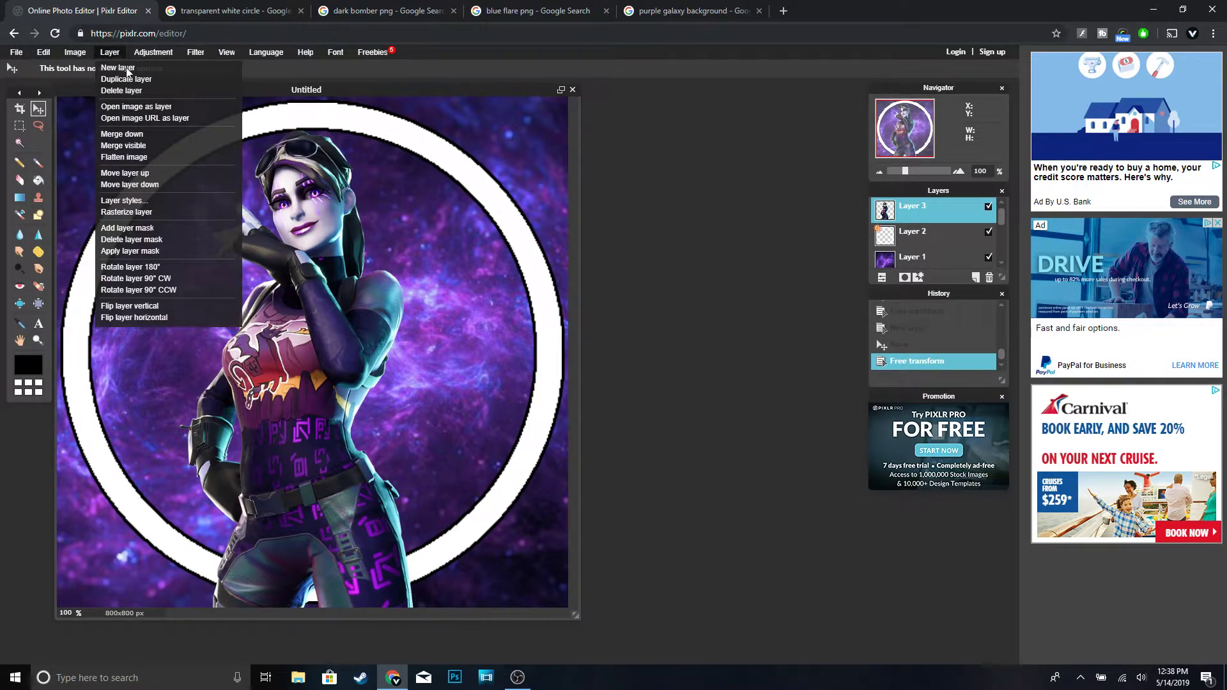
left_click(131, 107)
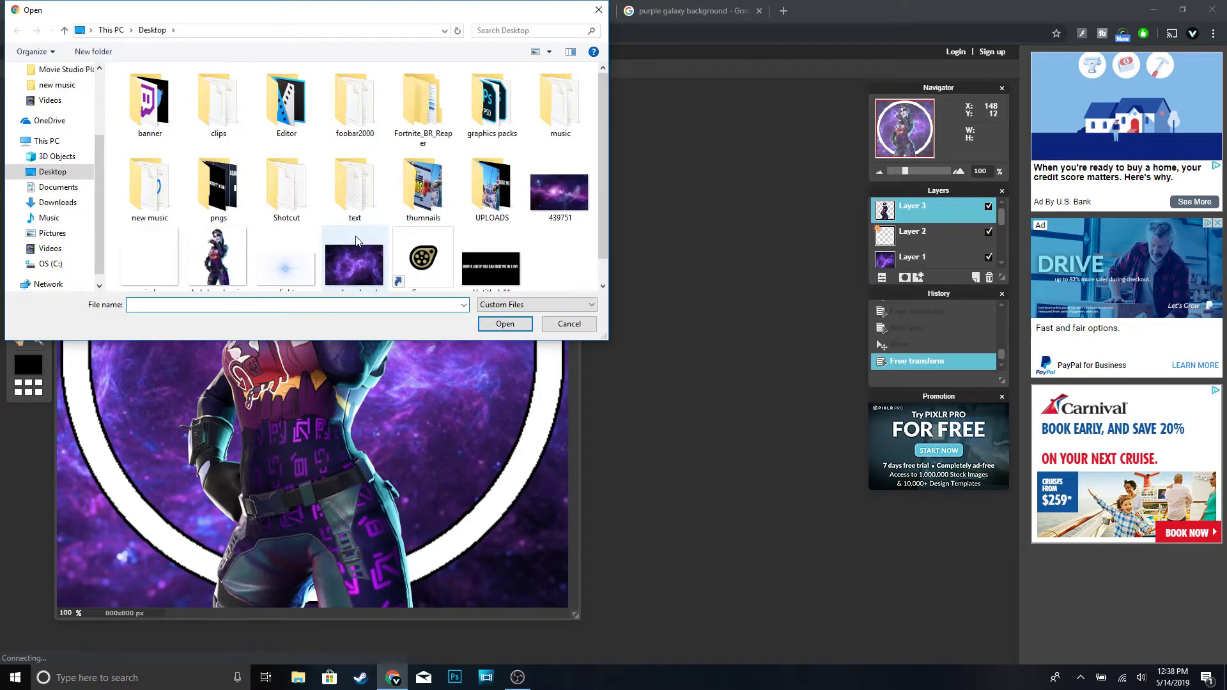
scroll(319, 243, "down", 1)
double_click(285, 249)
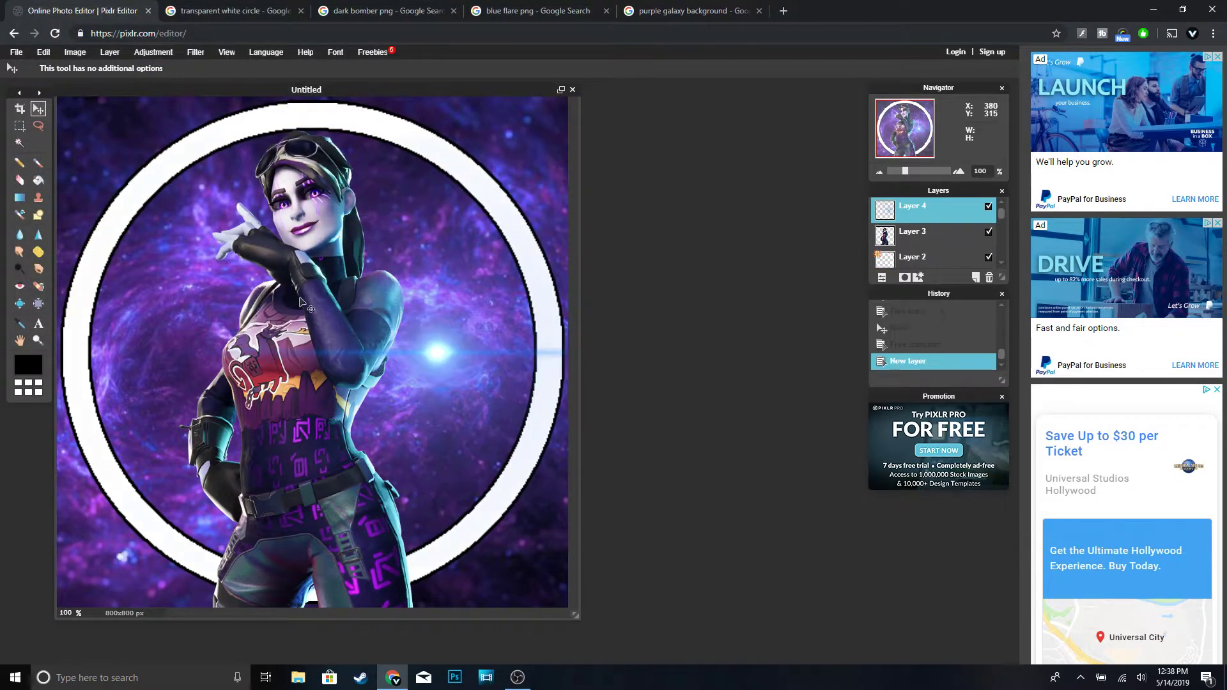
left_click_drag(462, 363, 315, 422)
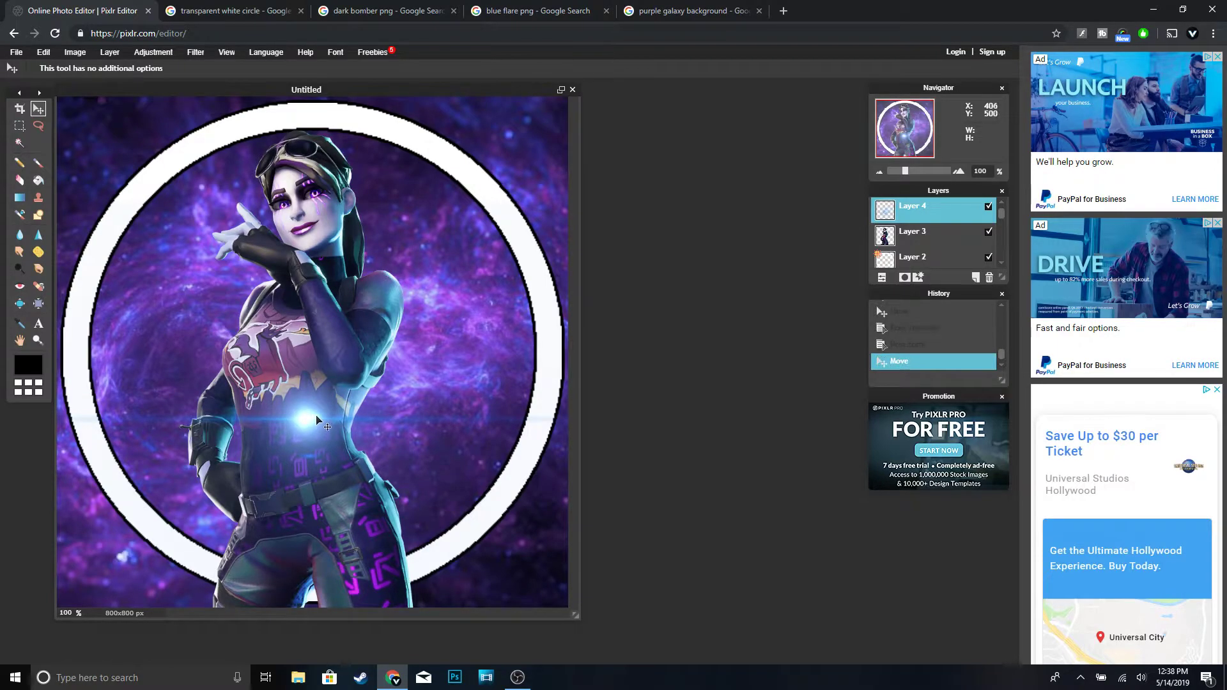
left_click(38, 323)
Place a text box on the canvas and set the text size to 300
left_click(139, 313)
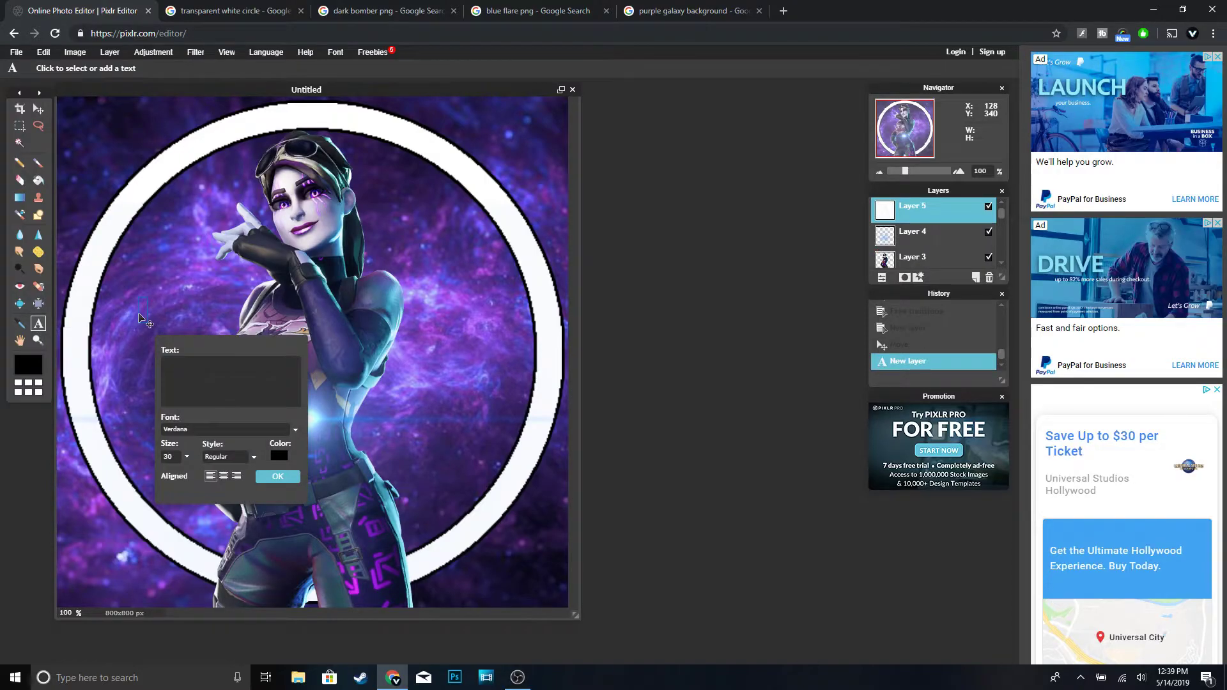
left_click(186, 457)
type("0")
Find and choose Raider Crusader in the font list
left_click(296, 430)
scroll(240, 490, "down", 15)
scroll(239, 489, "down", 8)
scroll(239, 491, "down", 15)
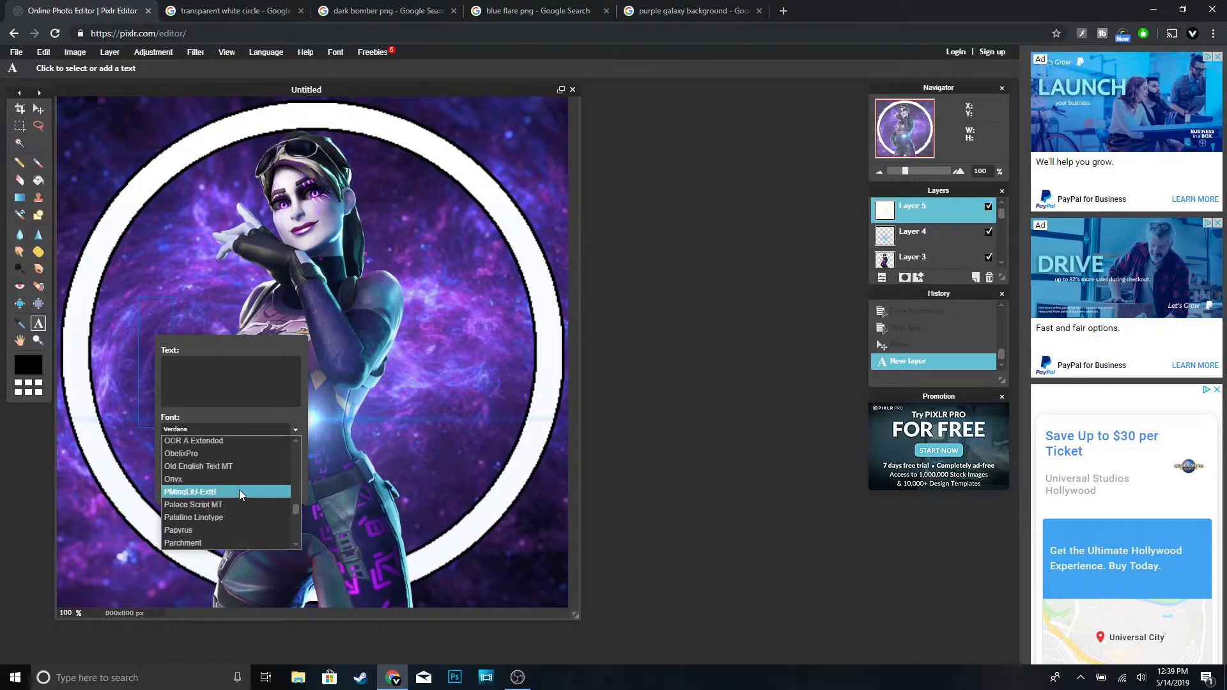
scroll(239, 494, "up", 10)
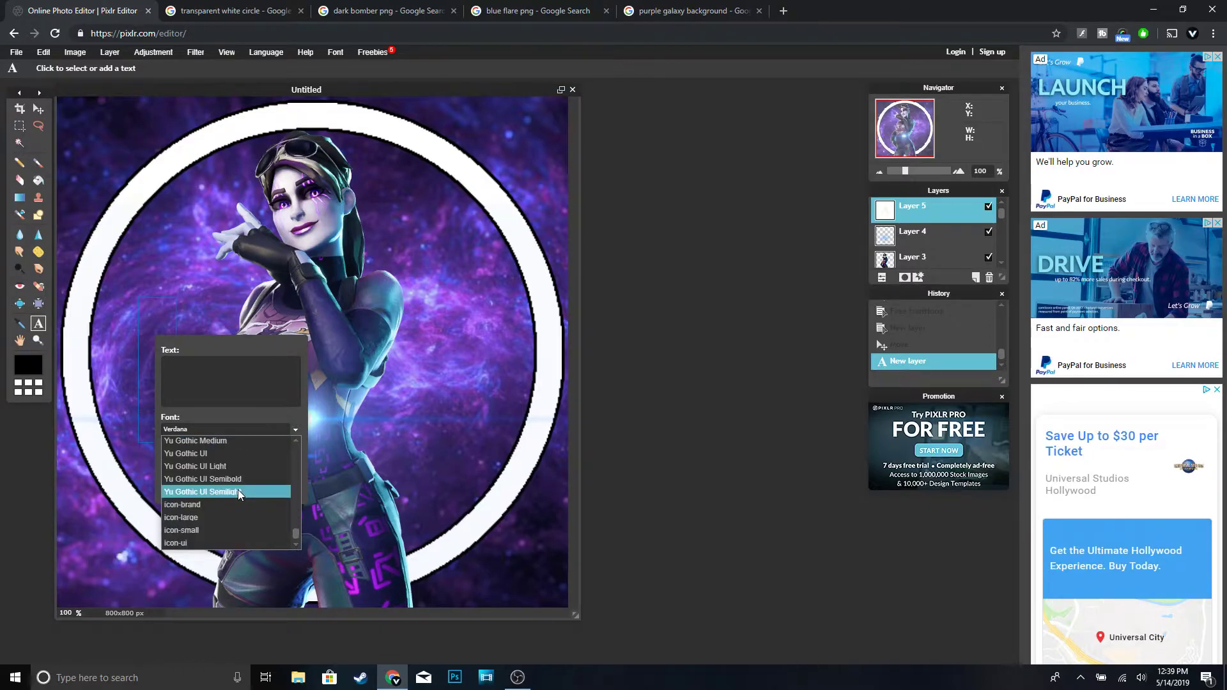
scroll(216, 497, "down", 8)
scroll(217, 497, "down", 3)
scroll(218, 496, "up", 8)
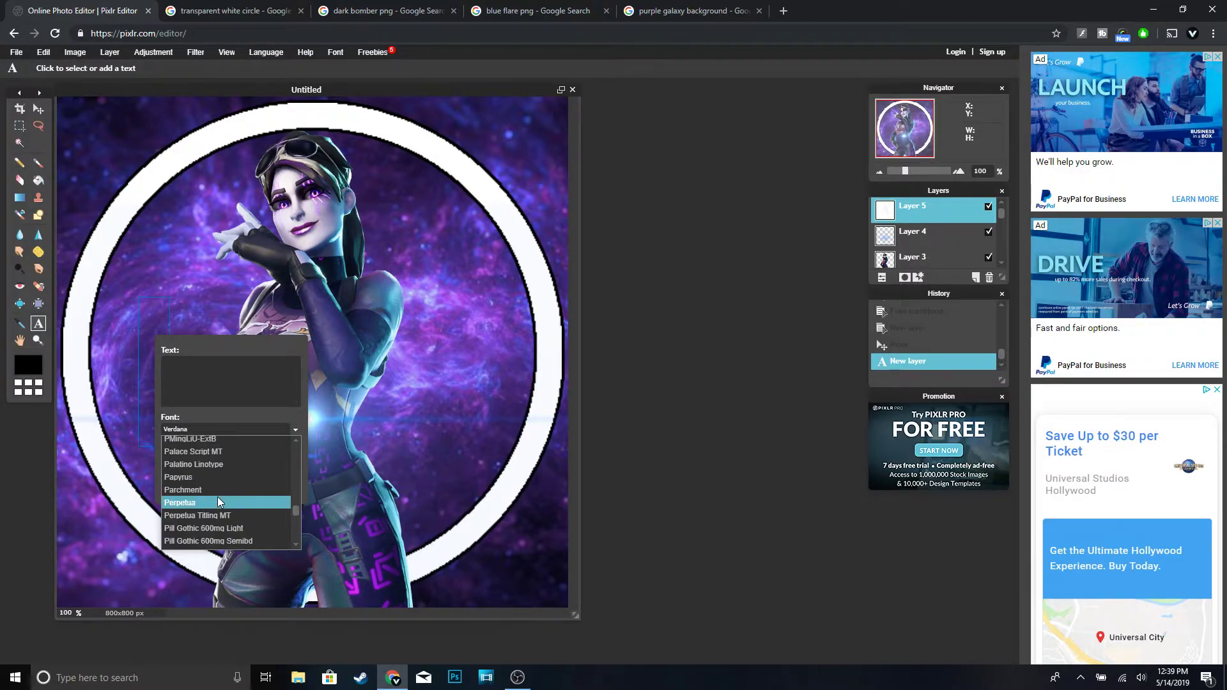
left_click(295, 541)
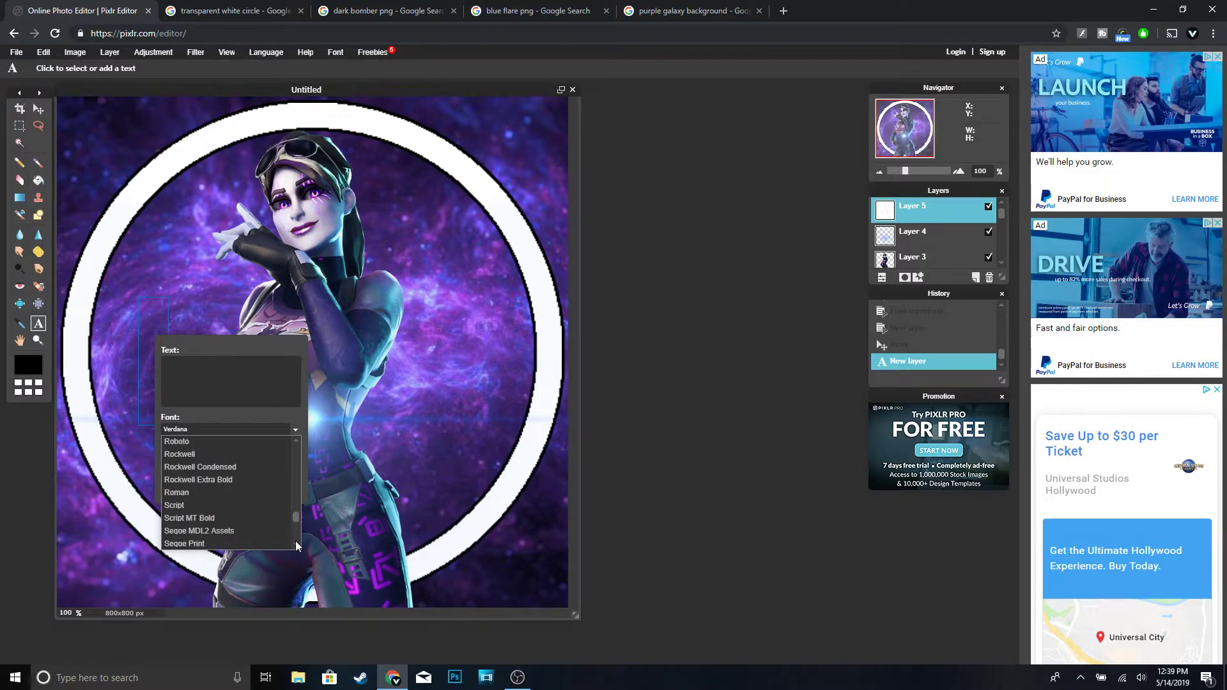
scroll(246, 500, "up", 5)
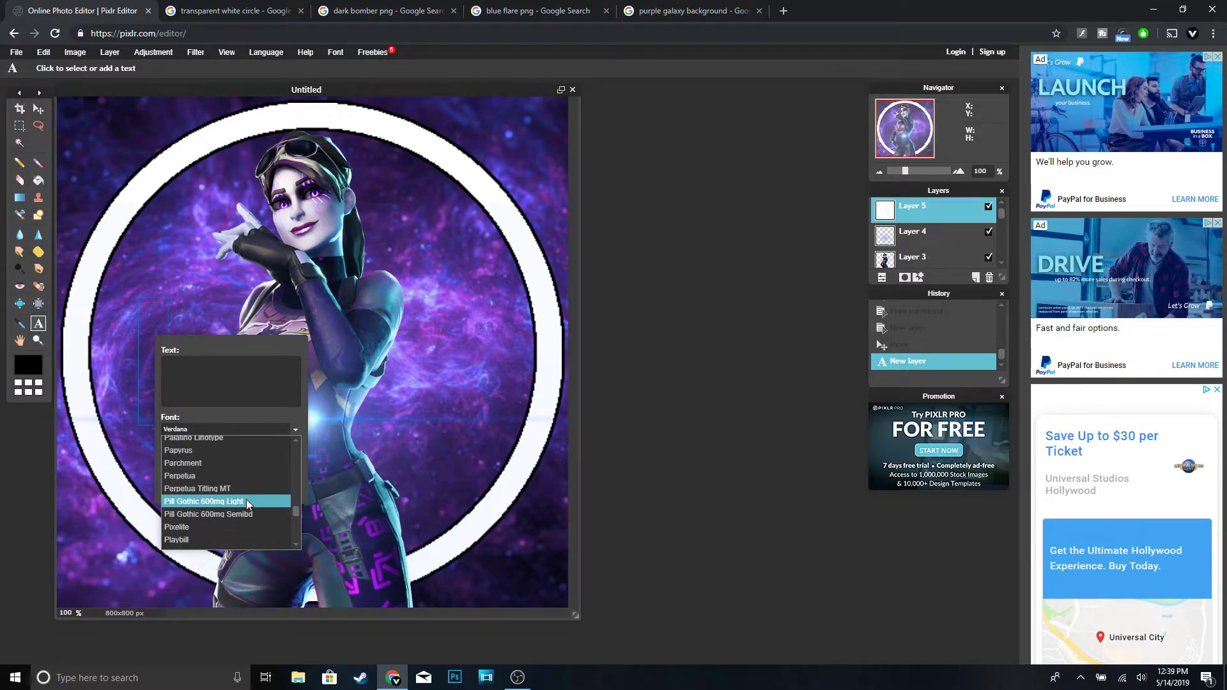
left_click_drag(291, 509, 294, 511)
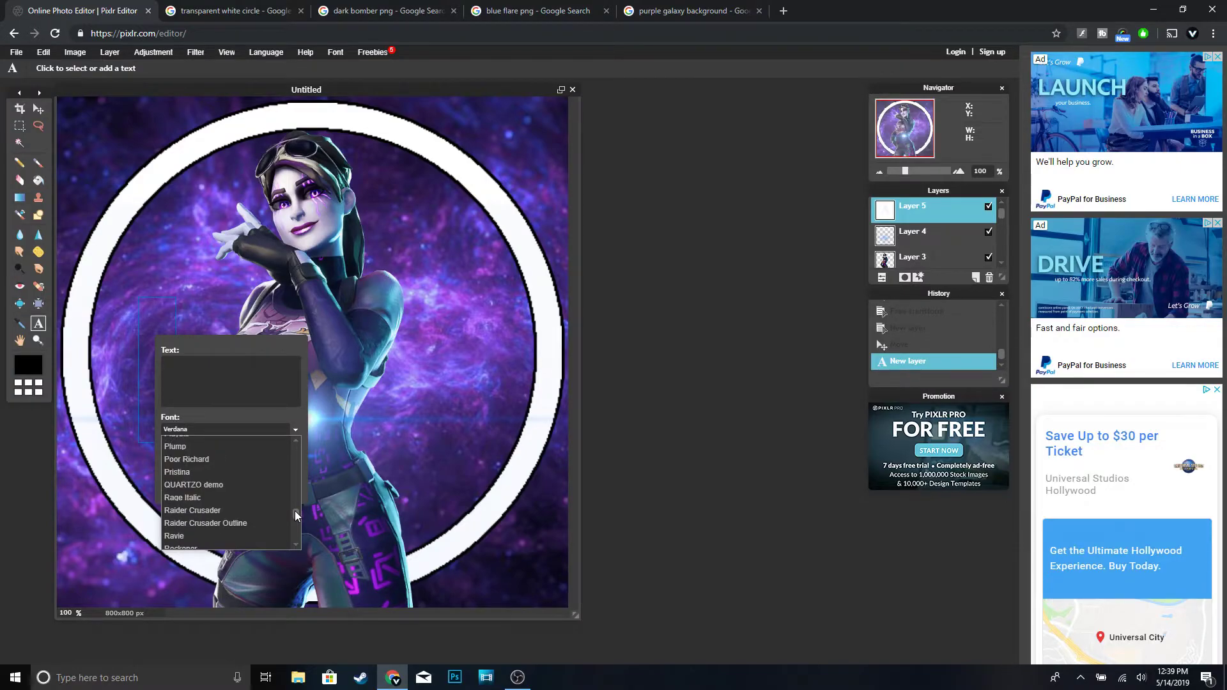
left_click(209, 511)
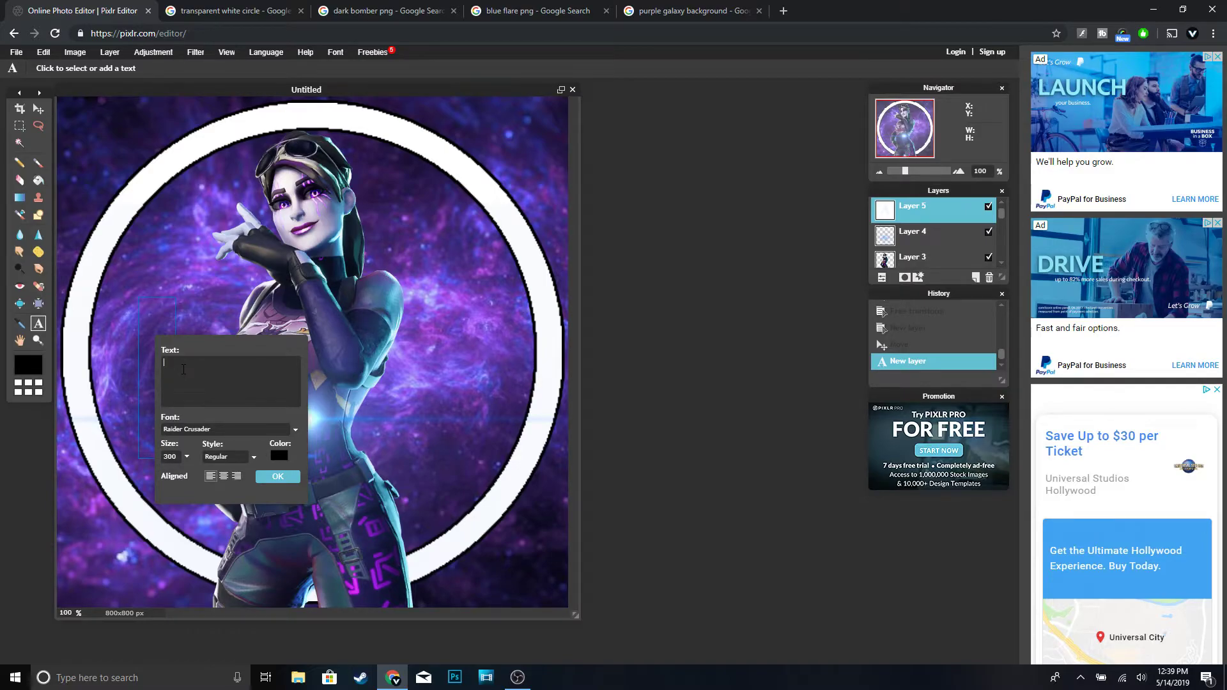
Type 'your name', set the text colour to white (L=100), and apply the text
type("your")
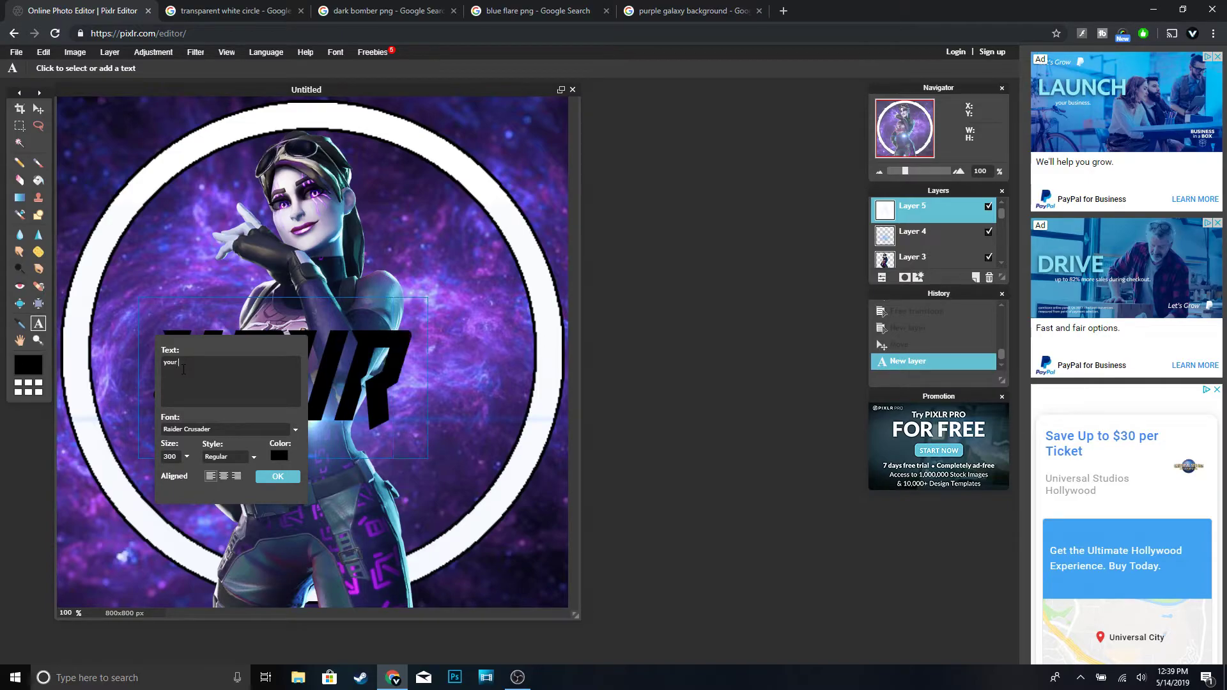
type(" name")
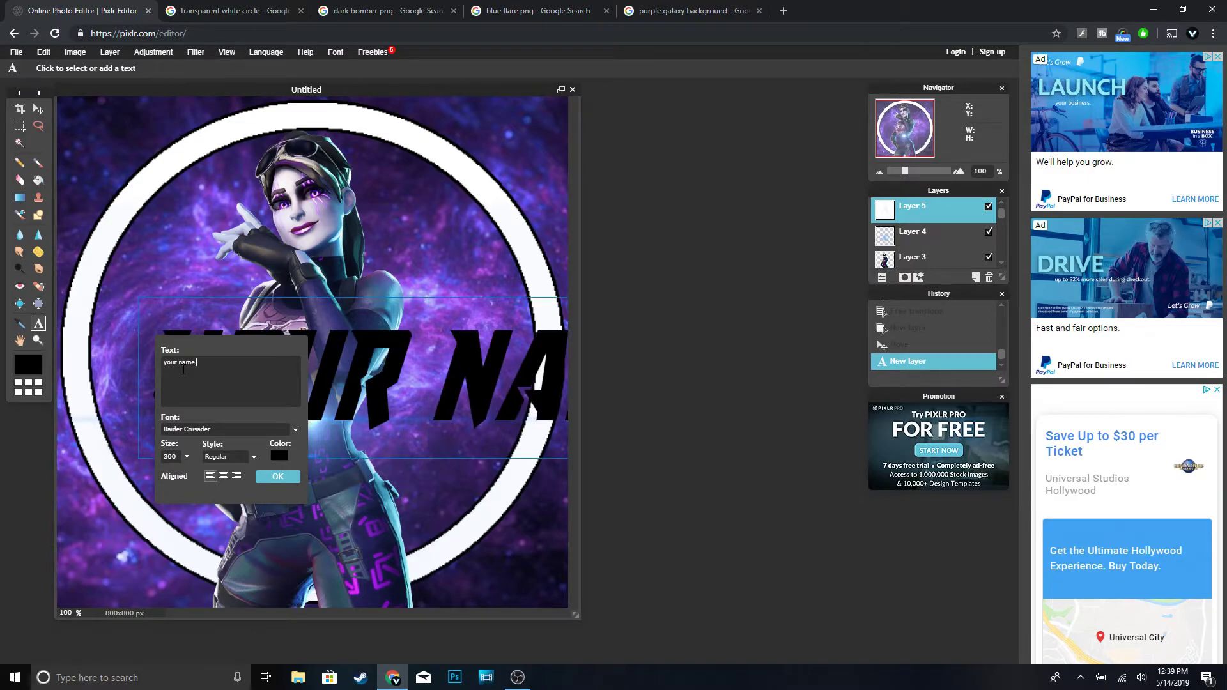
left_click(279, 456)
left_click_drag(374, 436, 525, 441)
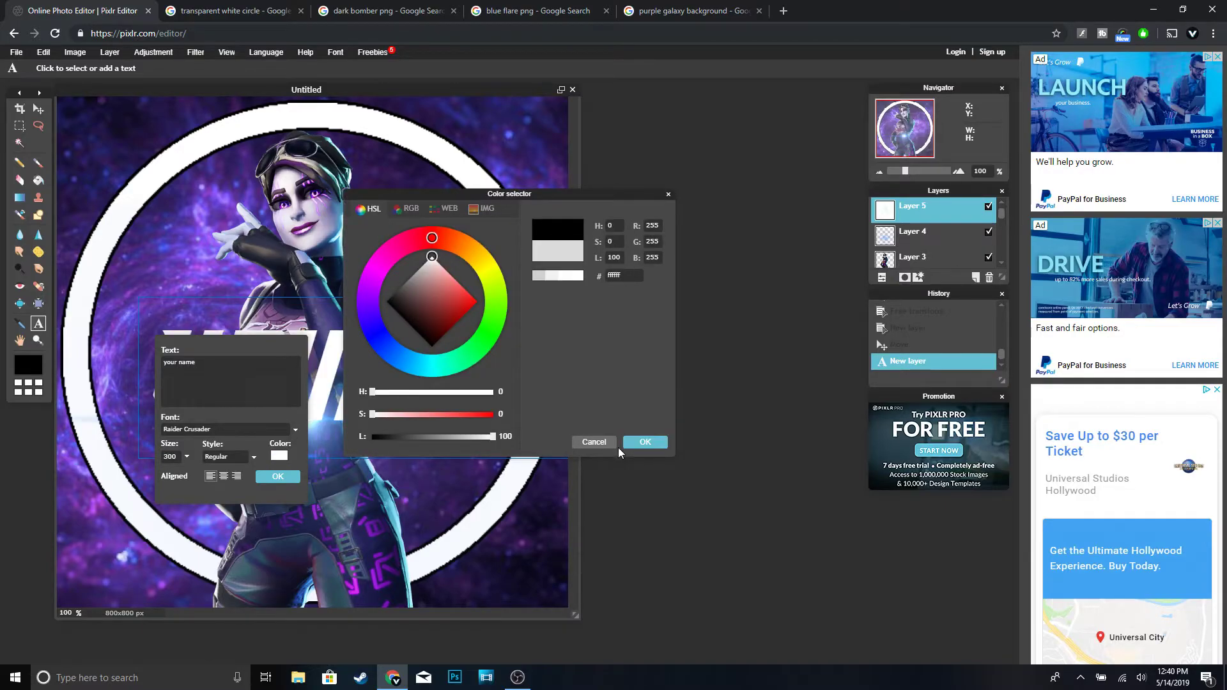
left_click(637, 443)
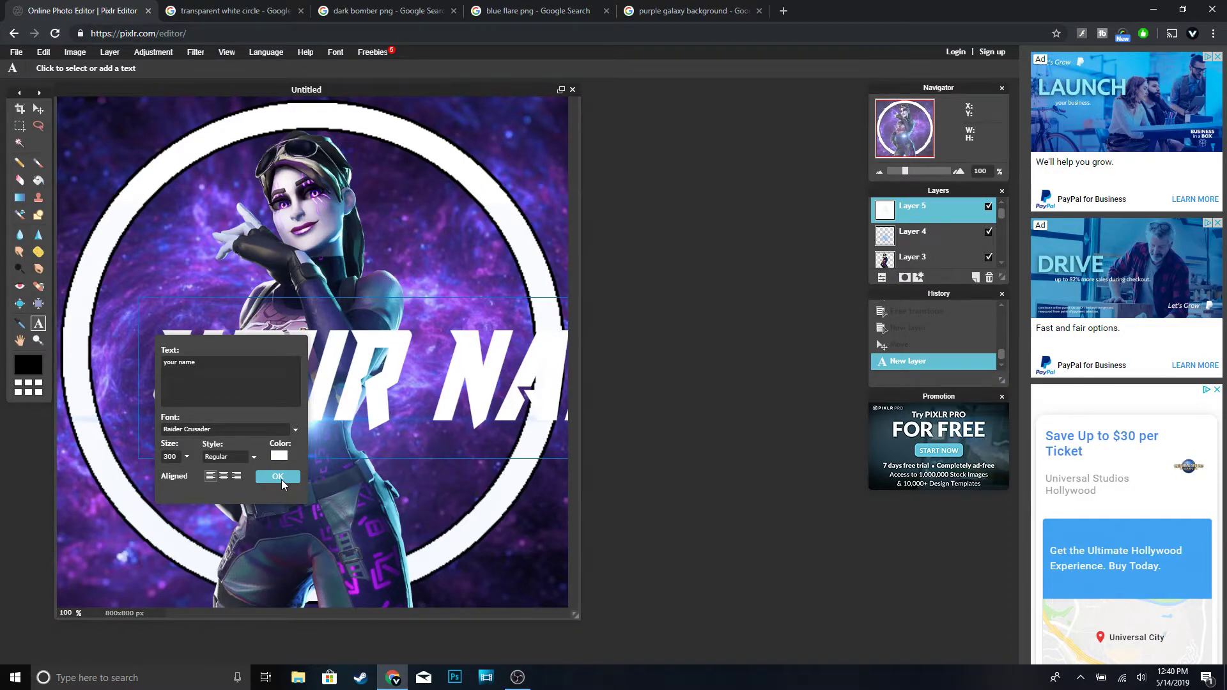
left_click(278, 477)
left_click(34, 111)
Shift the YOUR NAME text left and slightly up, then rasterize its layer
left_click_drag(509, 379, 368, 367)
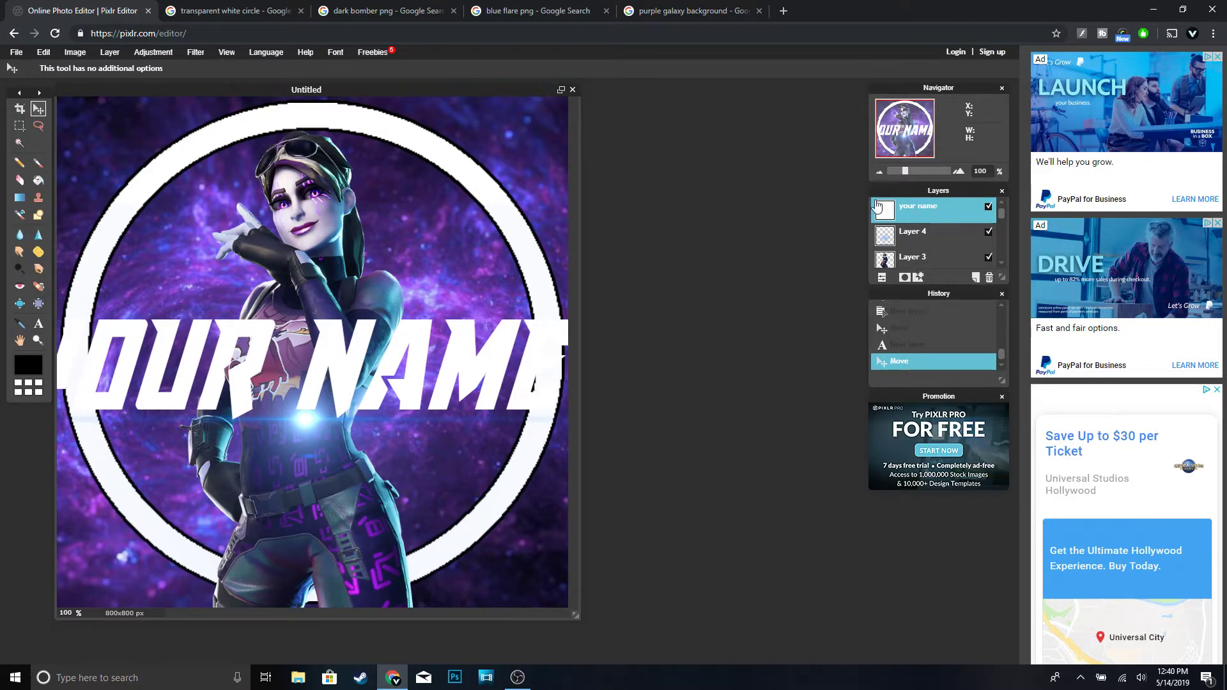
right_click(928, 211)
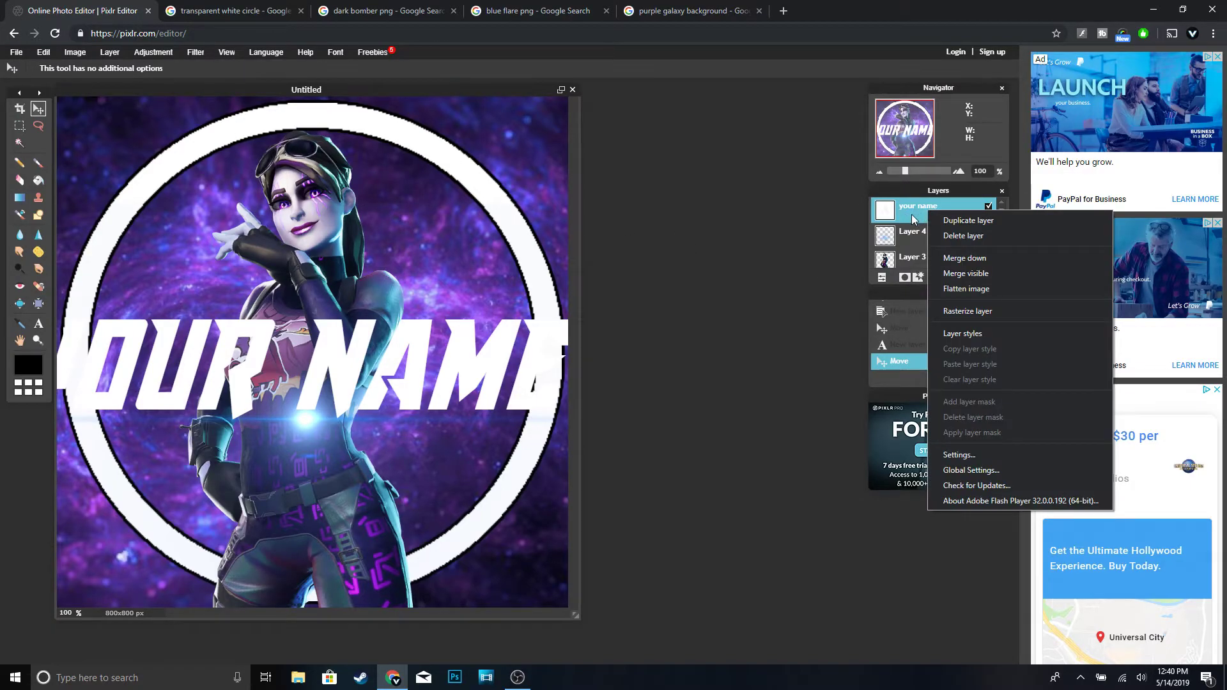
left_click(970, 311)
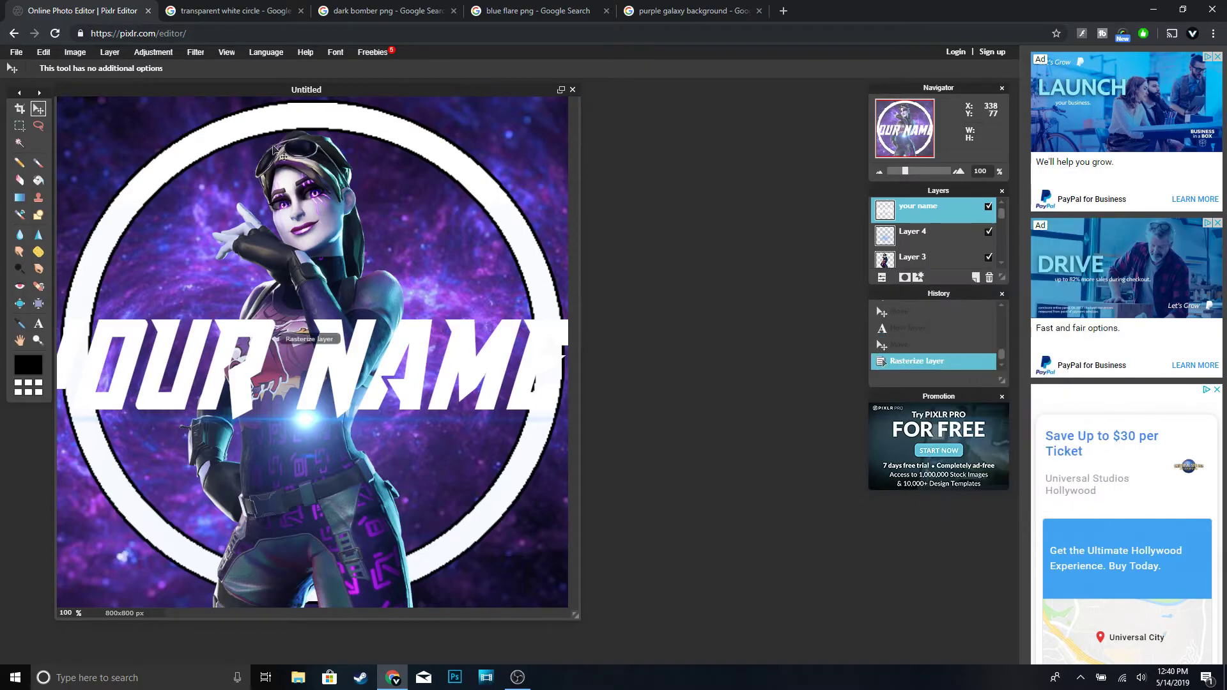
Free-transform the YOUR NAME text to resize and centre it inside the white ring
left_click(43, 53)
left_click(71, 146)
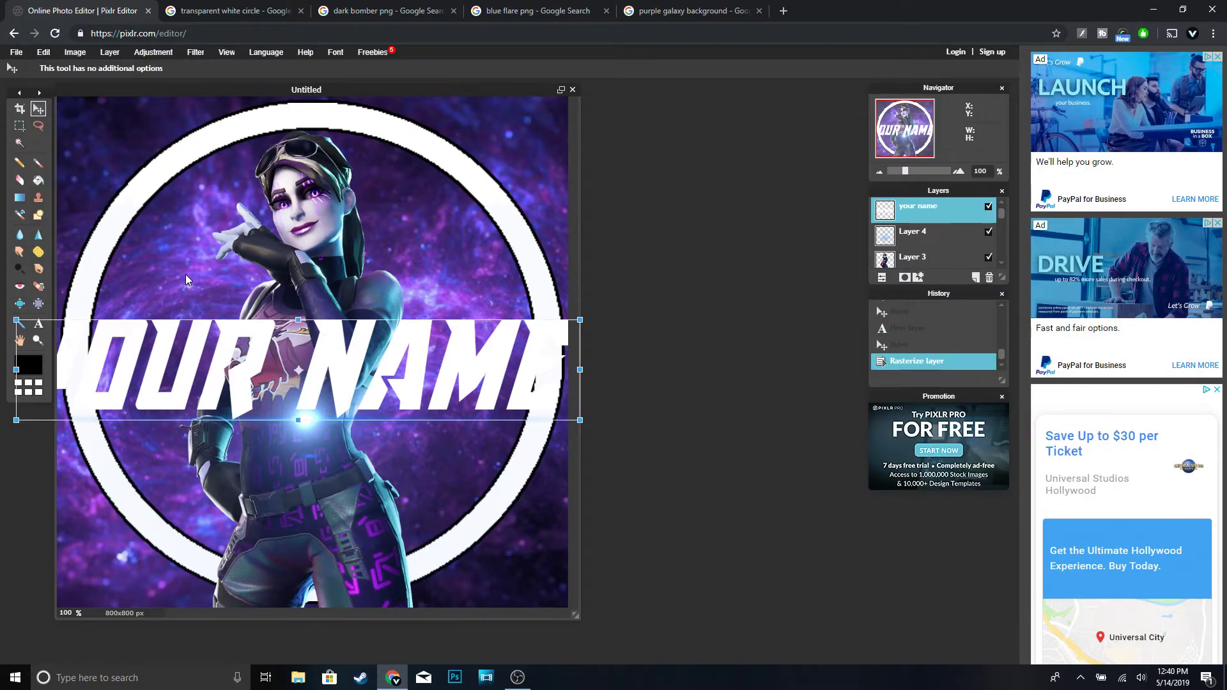
left_click_drag(17, 320, 70, 329)
left_click_drag(404, 356, 414, 356)
key("Return")
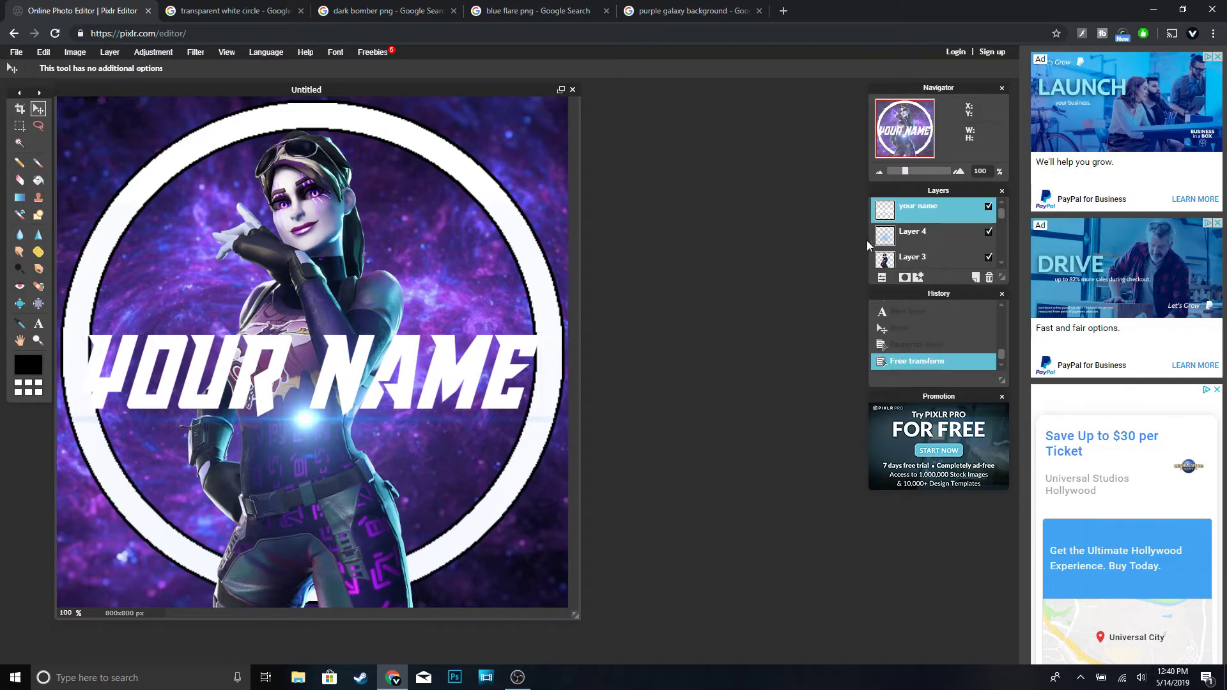
right_click(923, 212)
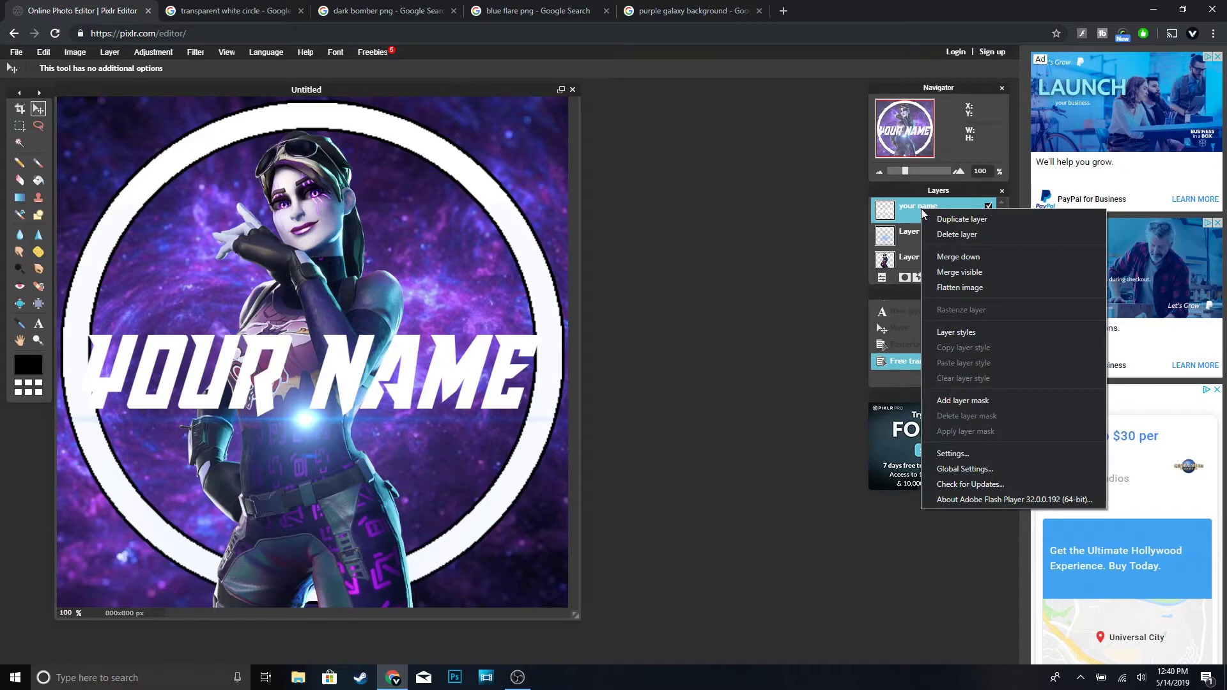
Enable Outer glow on the YOUR NAME layer with hardness 10 and size 10
left_click(955, 331)
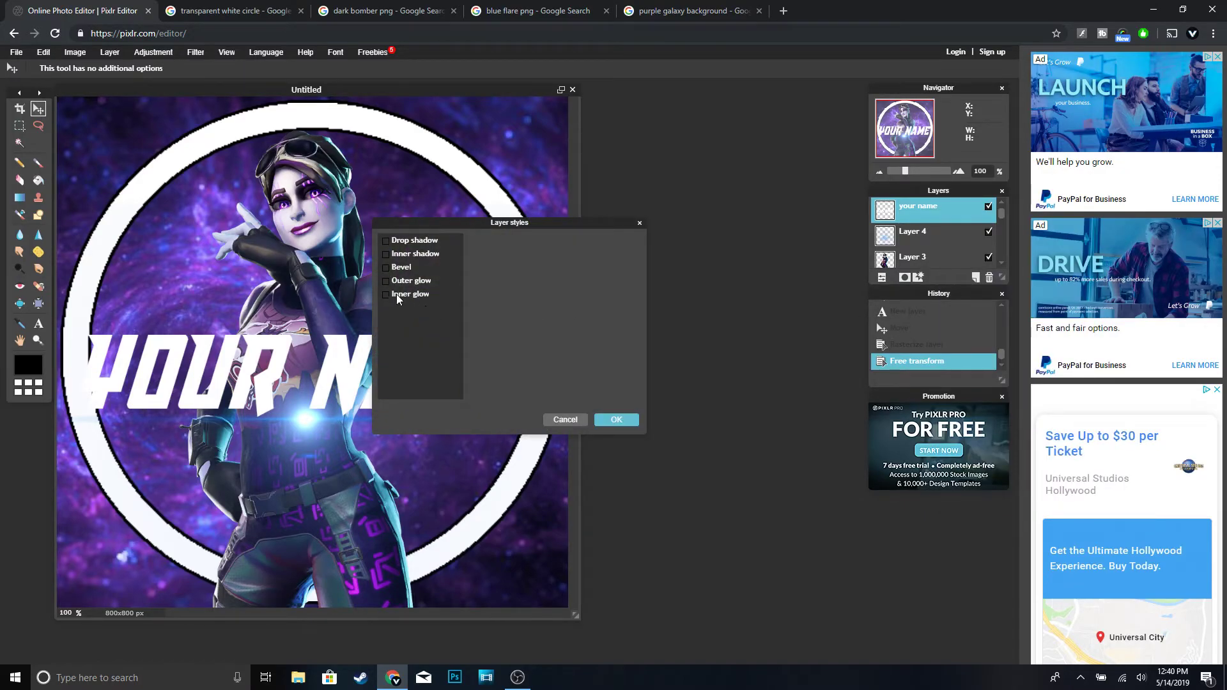
left_click(410, 282)
left_click_drag(549, 271, 631, 271)
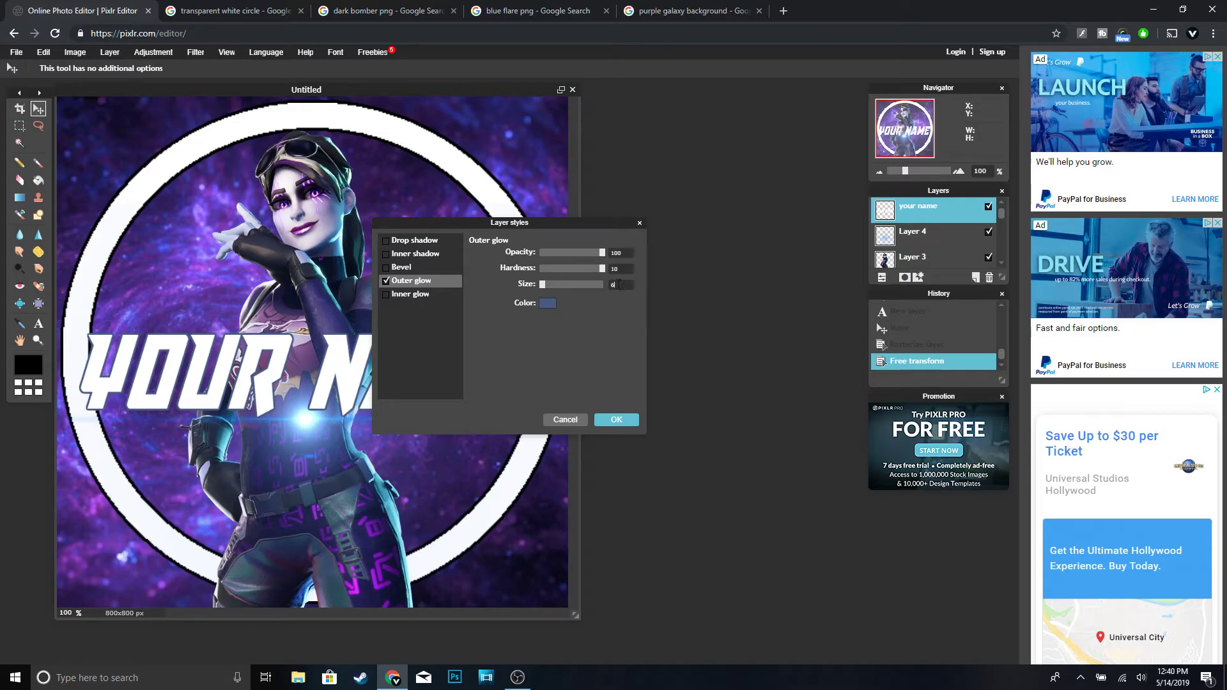
scroll(541, 288, "up", 5)
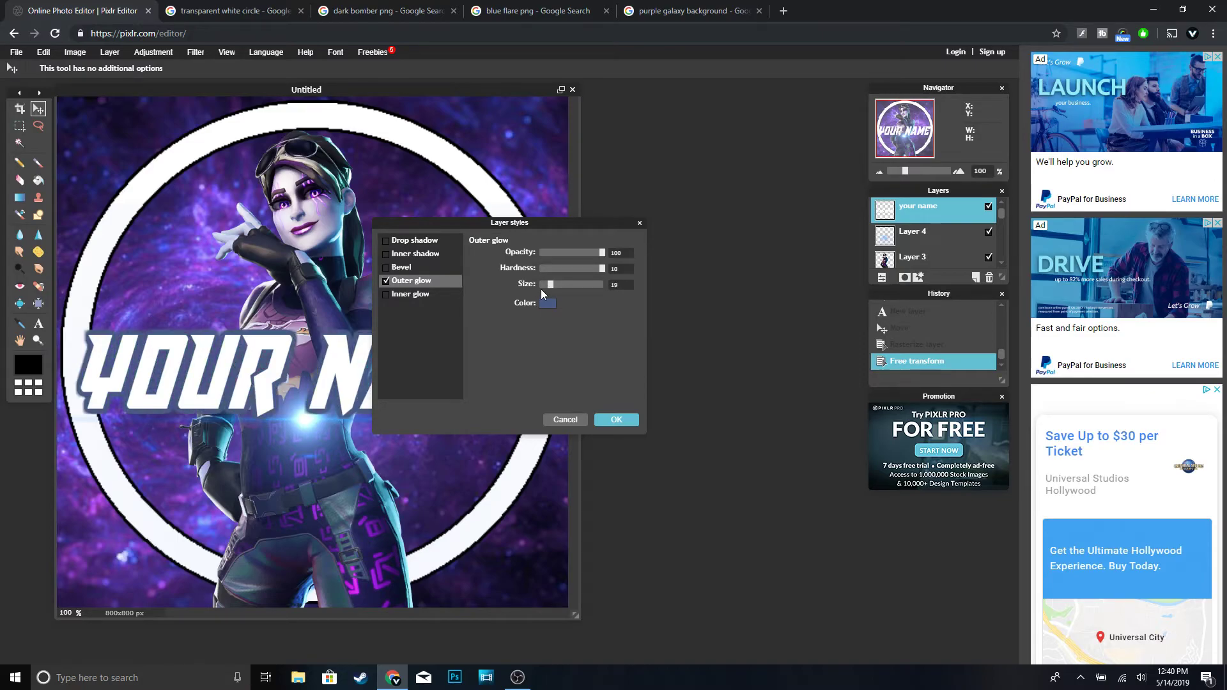
scroll(541, 289, "down", 4)
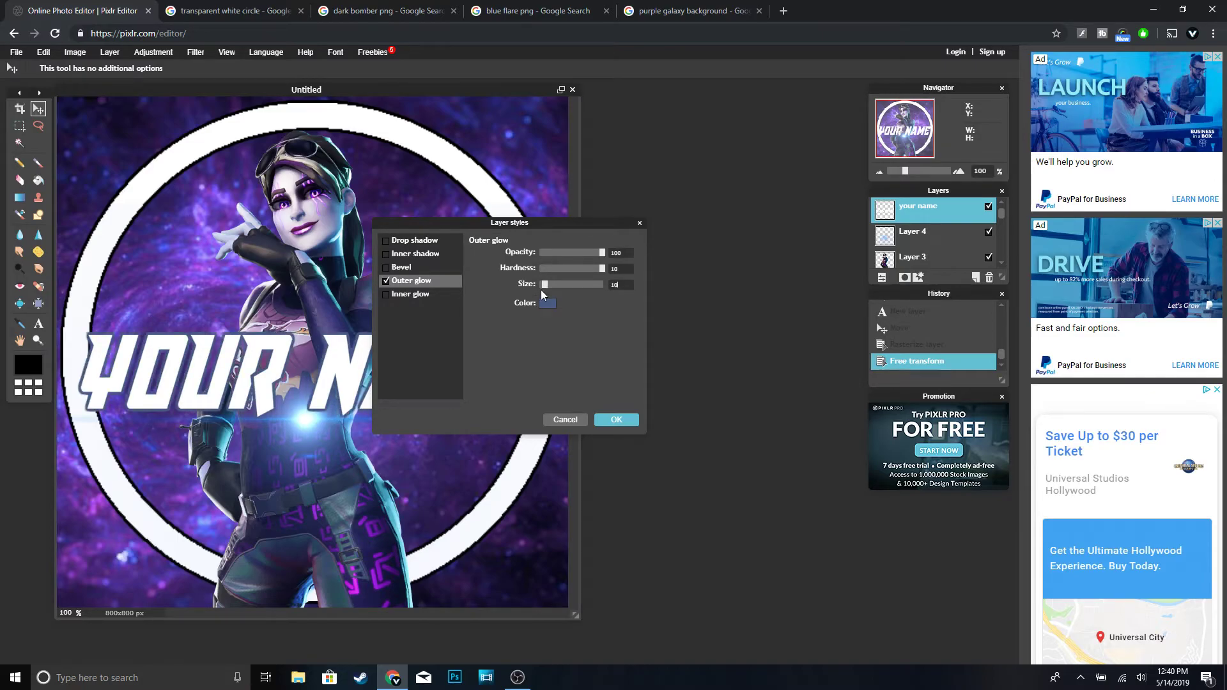
Set the outer glow colour to black and apply the layer style
left_click(549, 303)
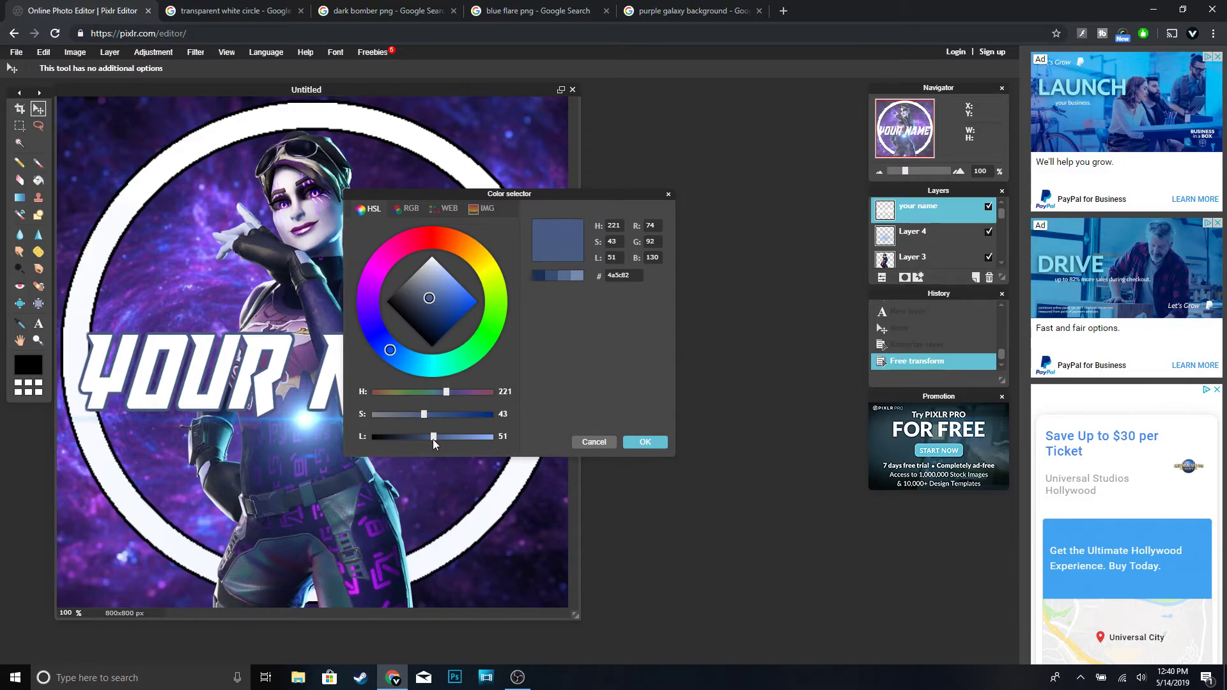
left_click_drag(432, 439, 372, 436)
left_click(640, 442)
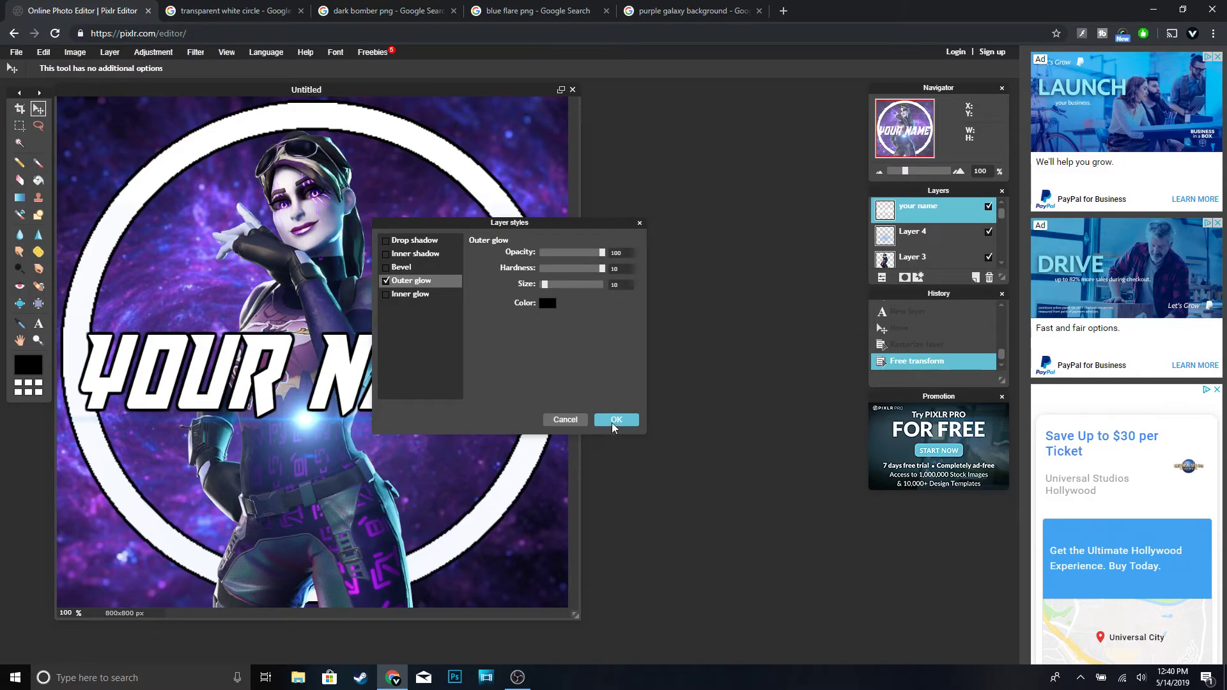
left_click(615, 420)
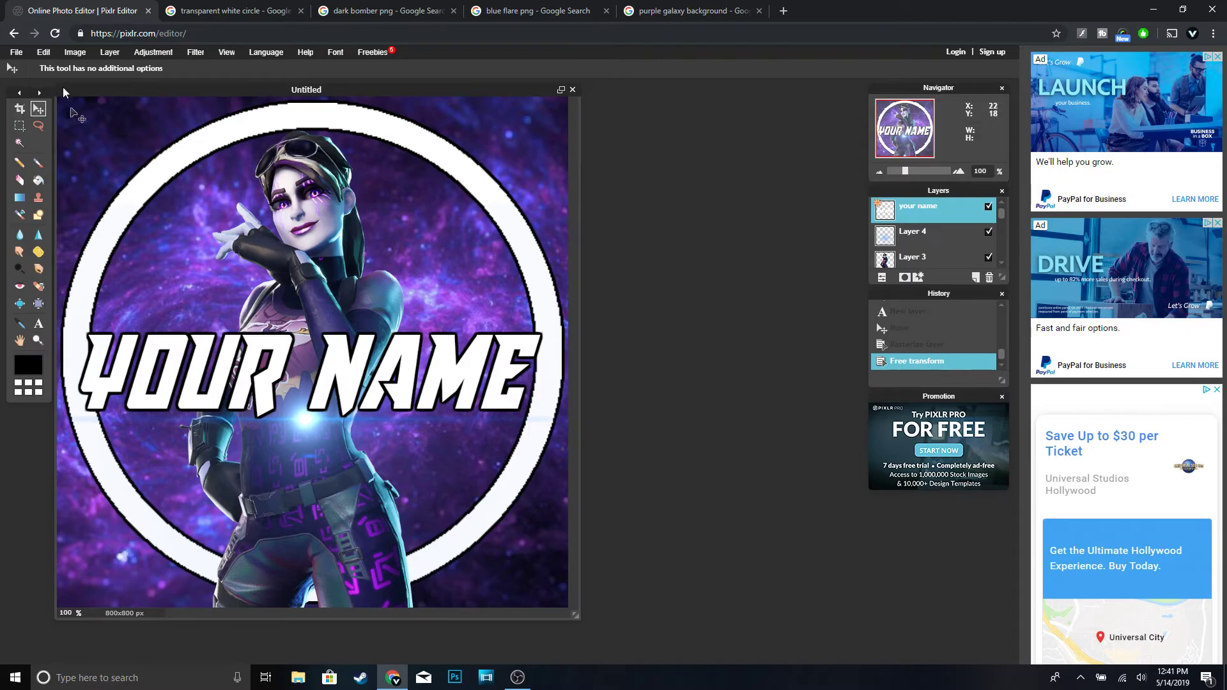
left_click(17, 54)
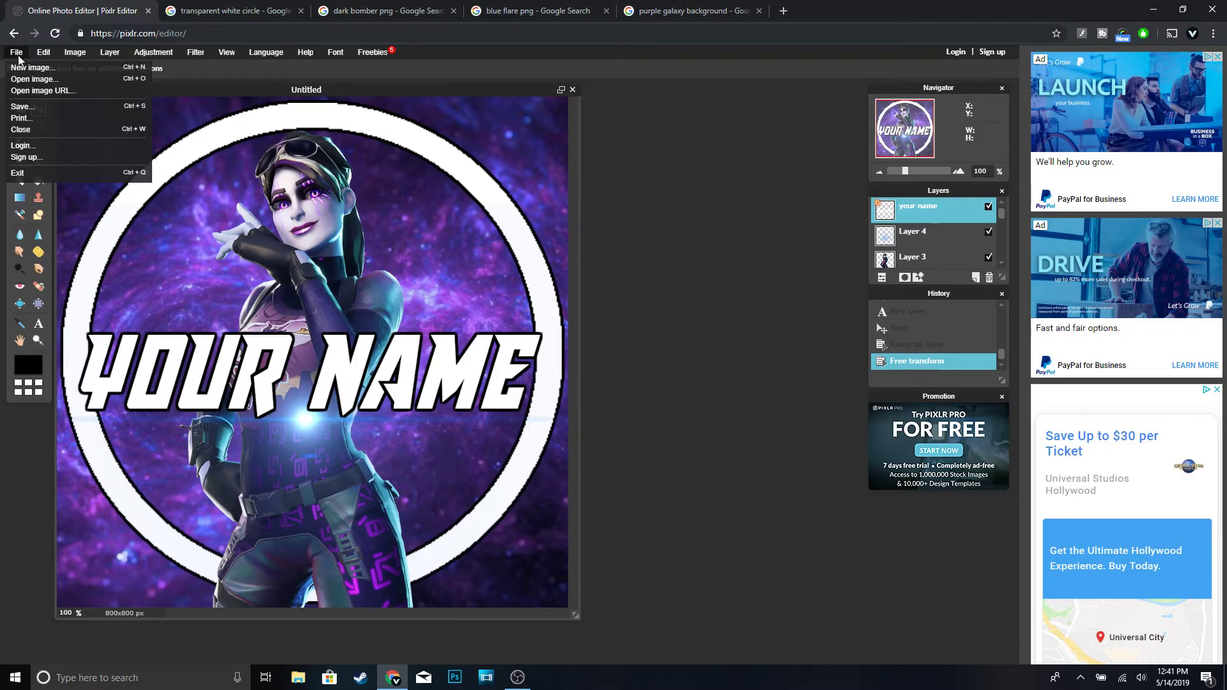
Save the icon as a full-quality transparent PNG named 'logo'
left_click(28, 109)
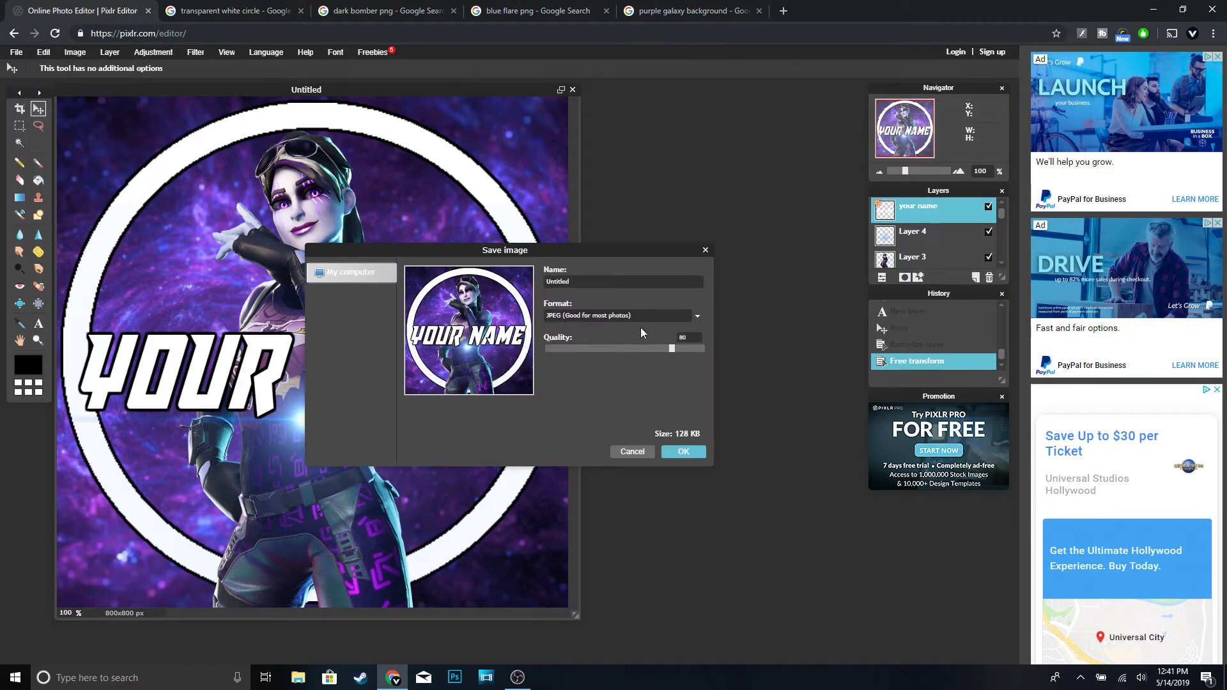
left_click(698, 316)
left_click(566, 341)
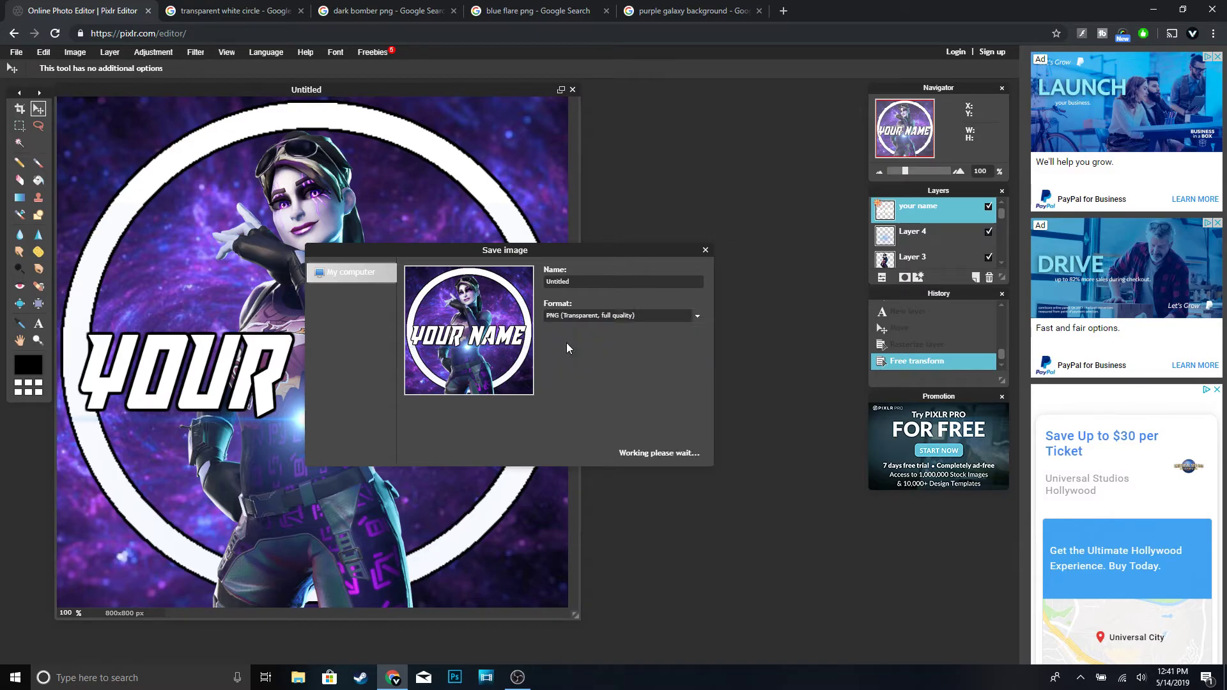
left_click(683, 452)
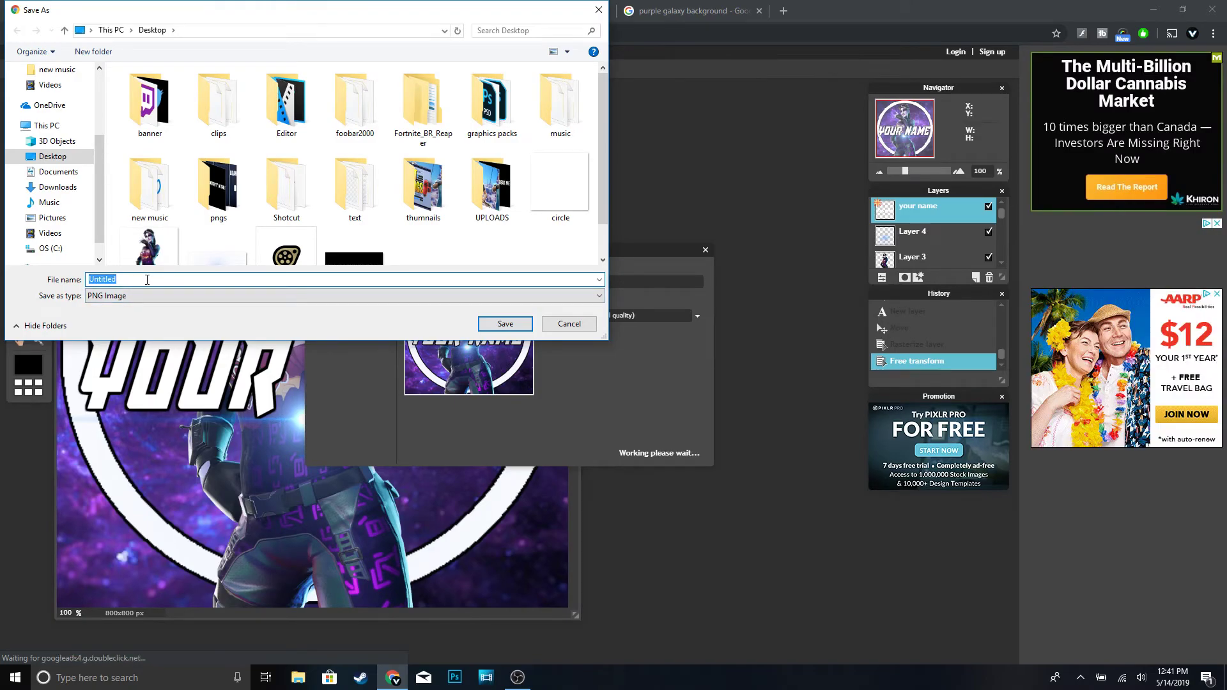
type("l")
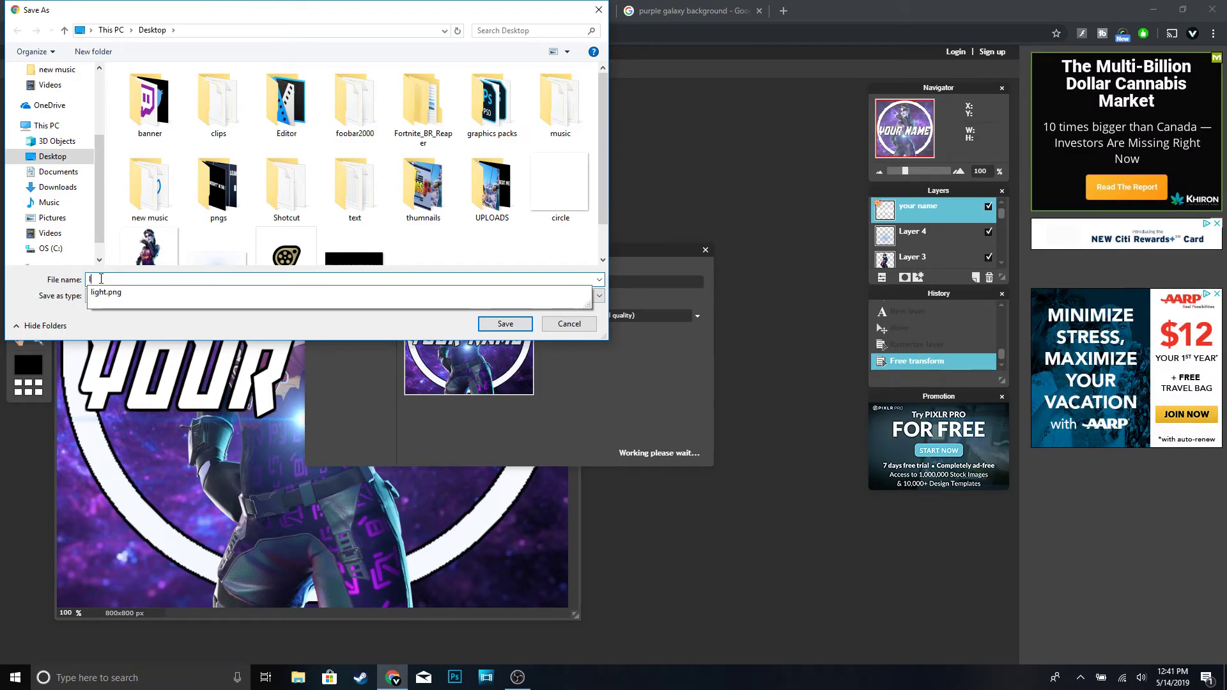
type("ogo")
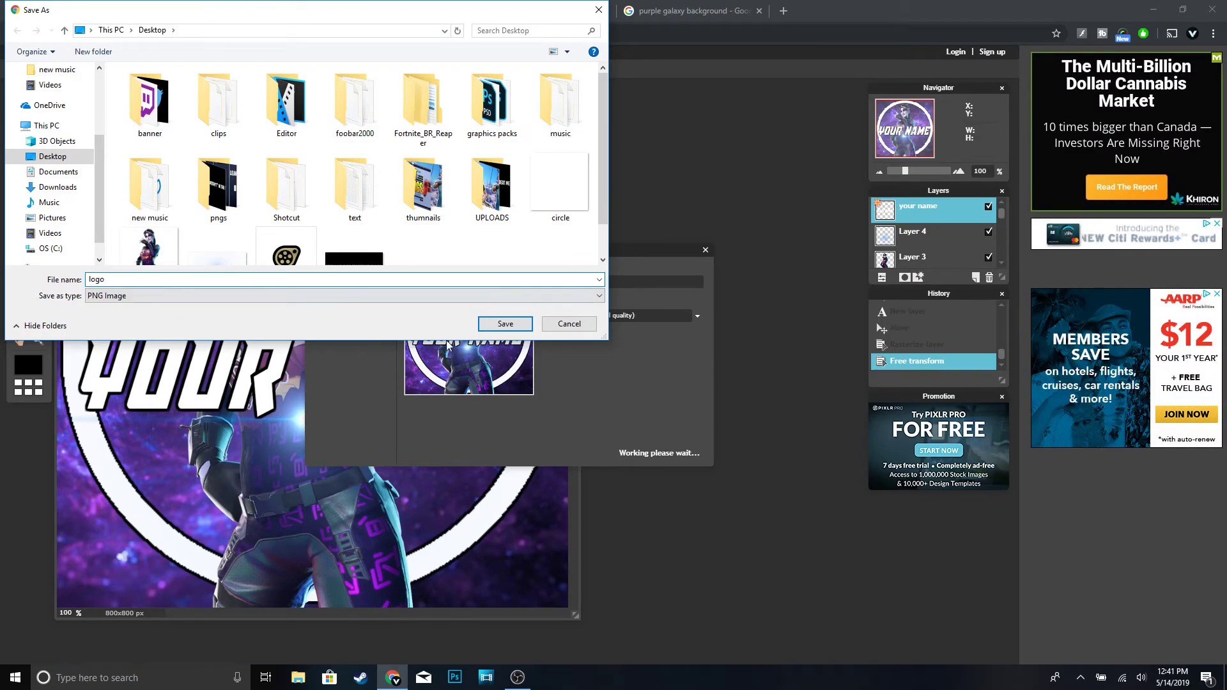
left_click(505, 323)
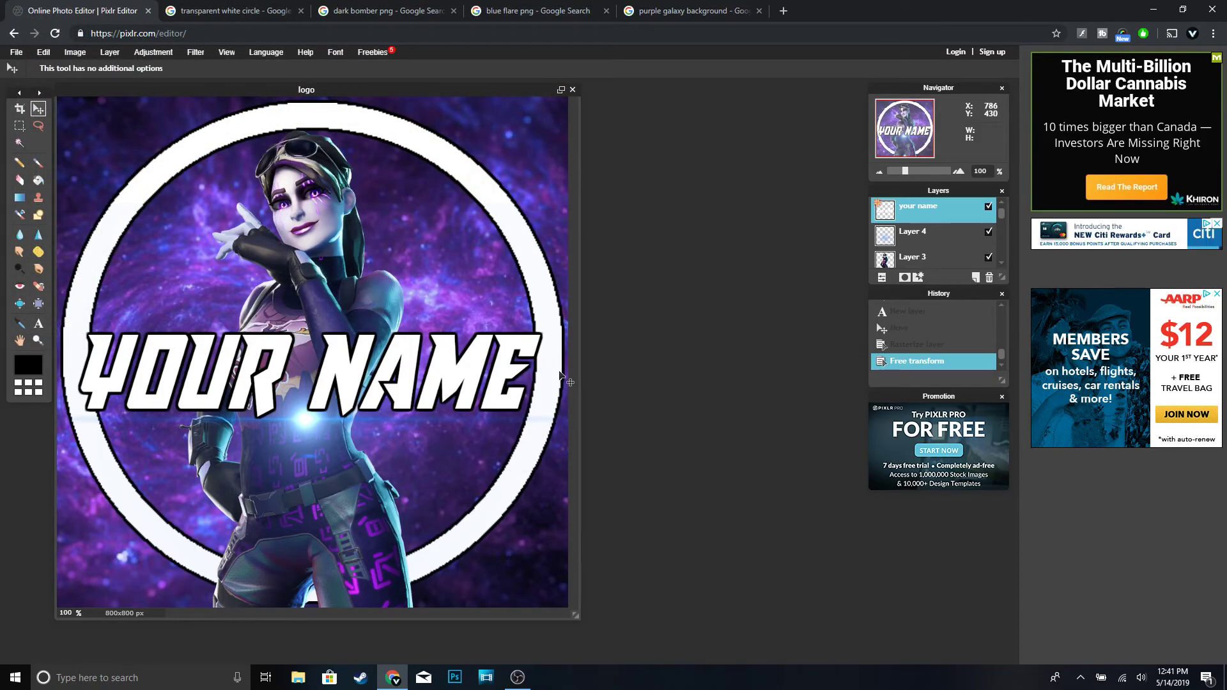